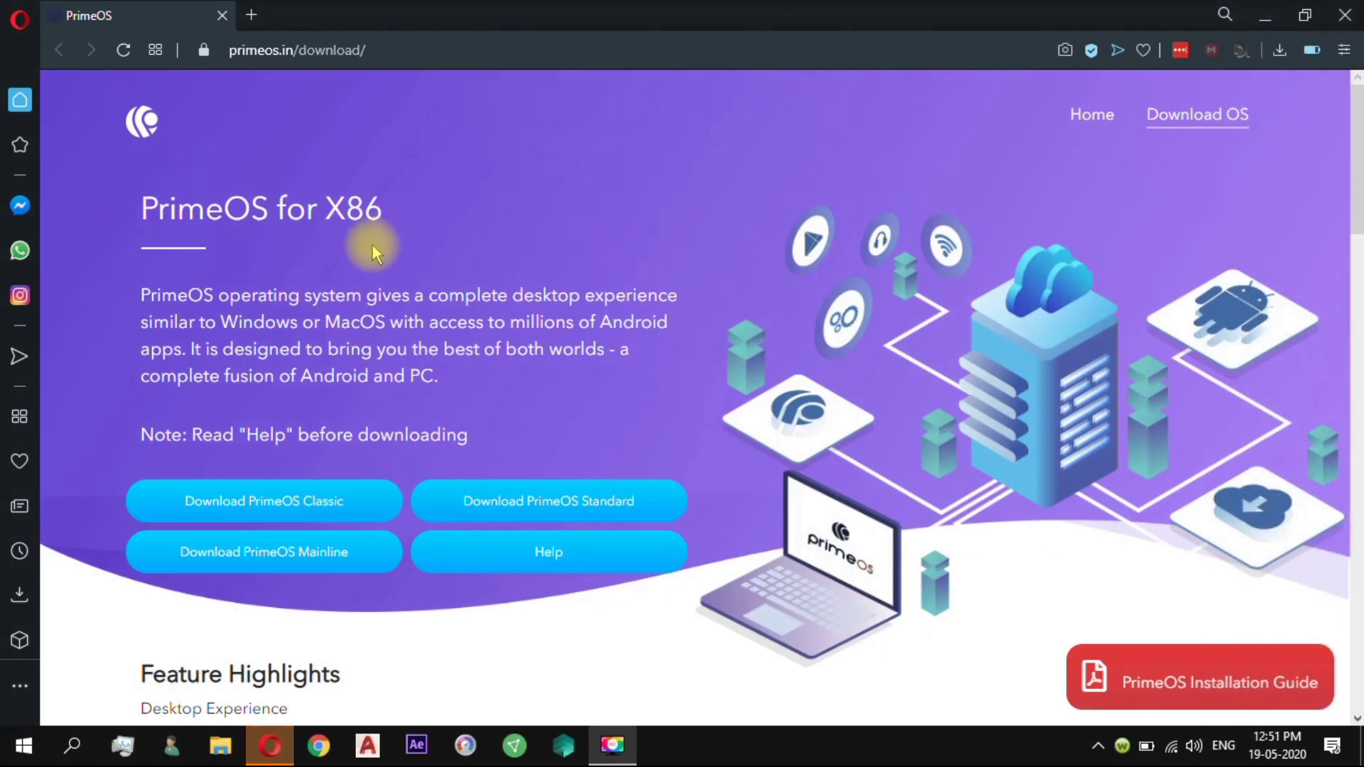
Scroll the primeos.in download page and follow its Help link to the XDA PrimeOS post.
{"action": "scroll", "coordinate": [373, 247], "scroll_direction": "down", "scroll_amount": 3}
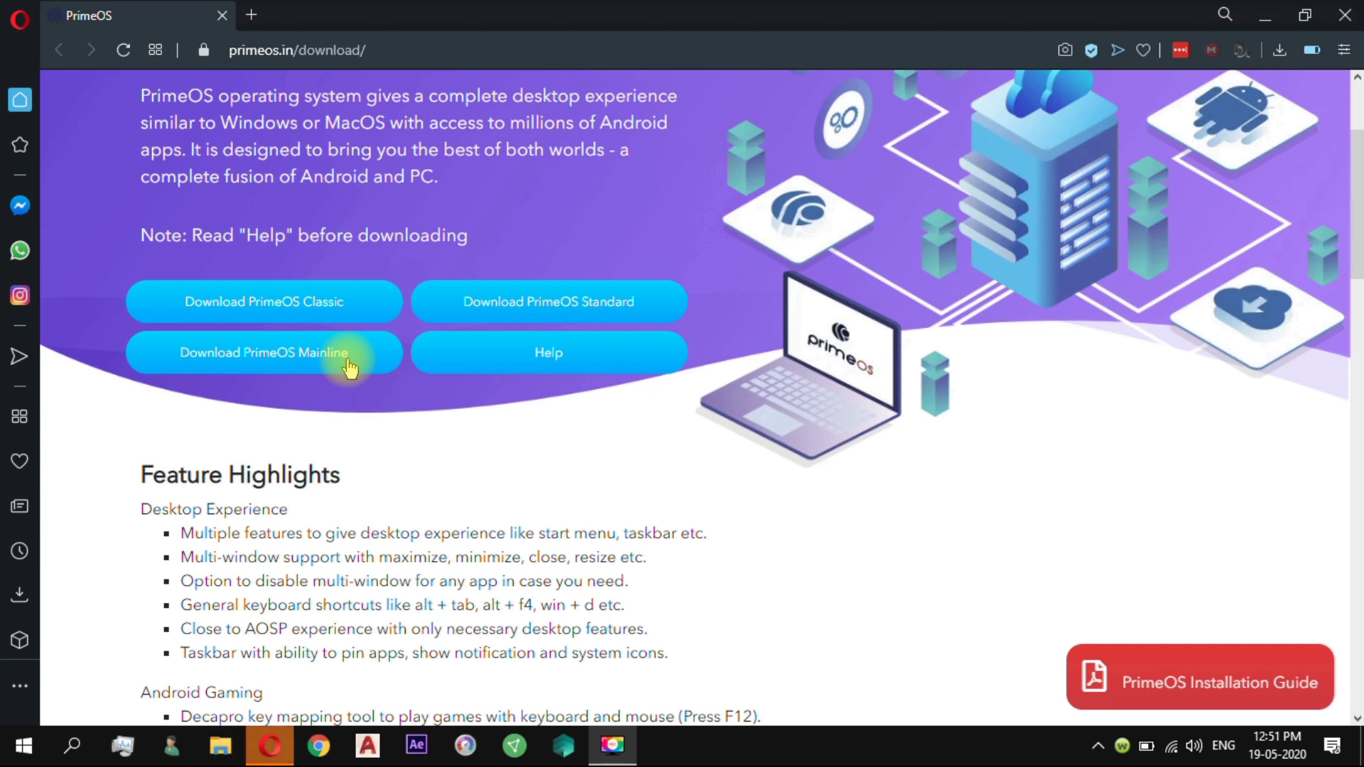
{"action": "left_click", "coordinate": [504, 357]}
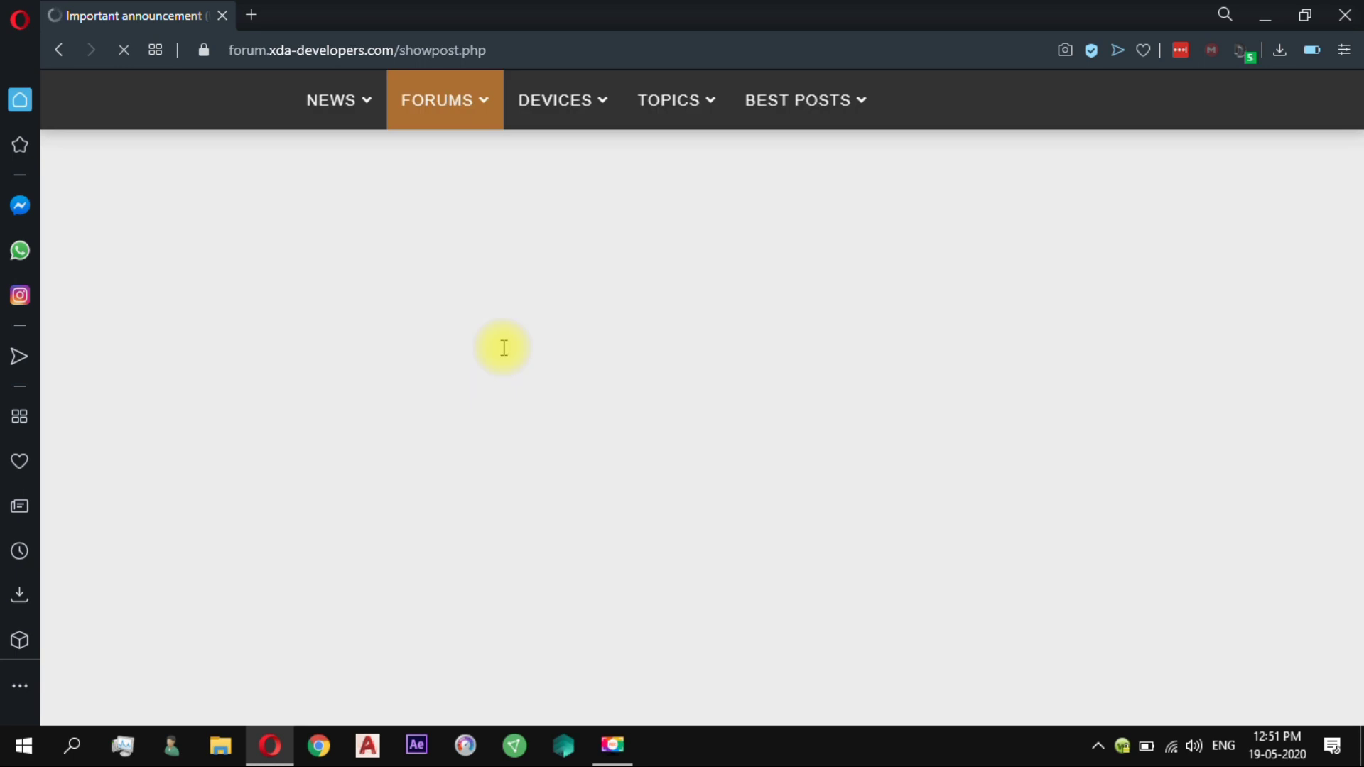
Read the XDA post, highlighting the Mainline 64 bit, Standard 64 bit and Classic 32 bit headings.
{"action": "scroll", "coordinate": [501, 348], "scroll_direction": "down", "scroll_amount": 4}
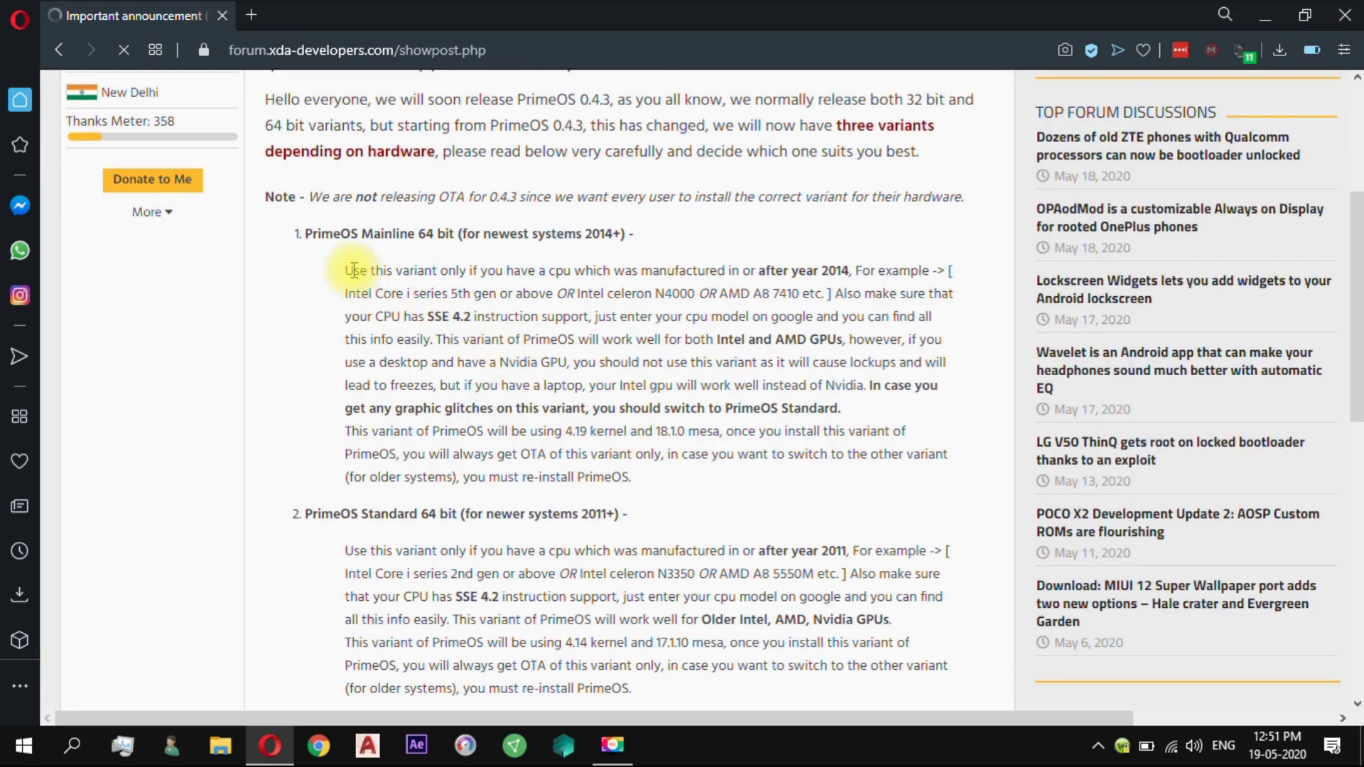
{"action": "left_click_drag", "start_coordinate": [307, 233], "coordinate": [609, 232]}
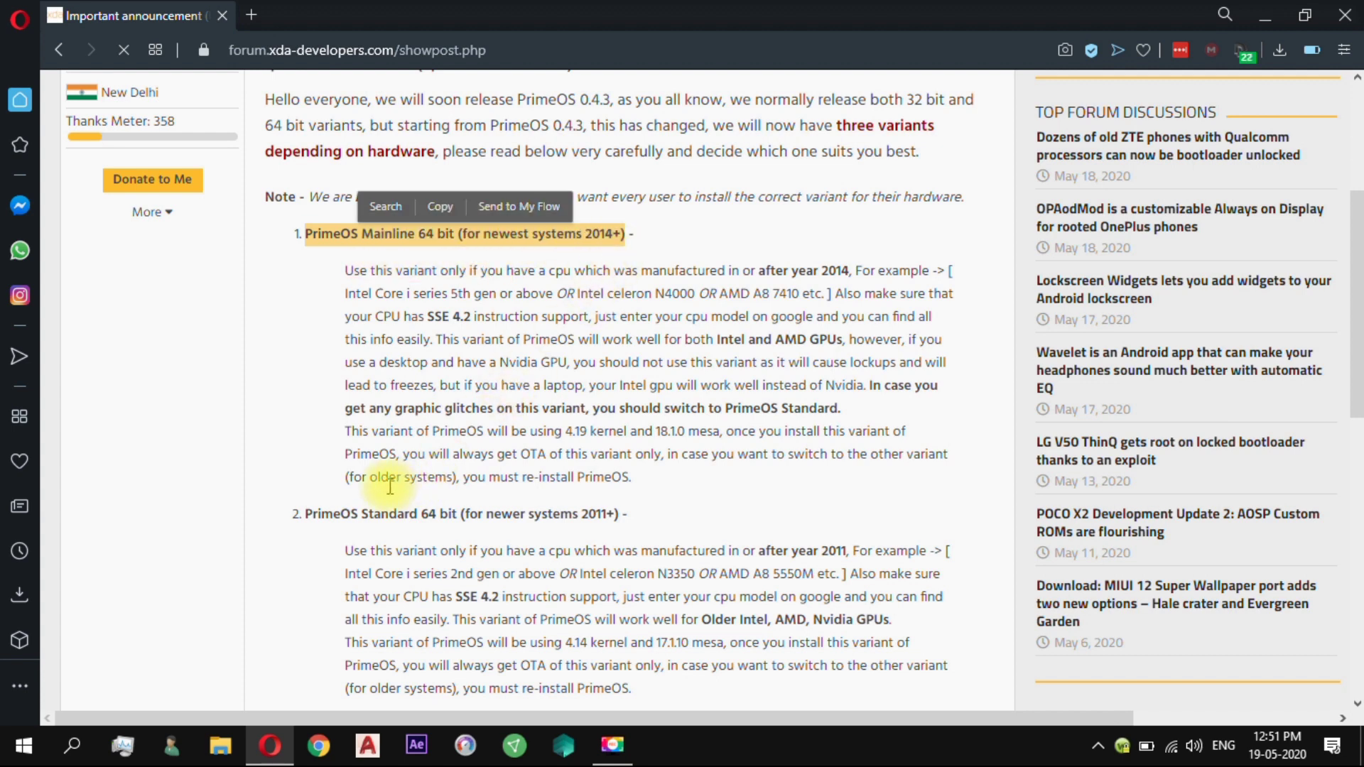
{"action": "left_click_drag", "start_coordinate": [307, 510], "coordinate": [621, 518]}
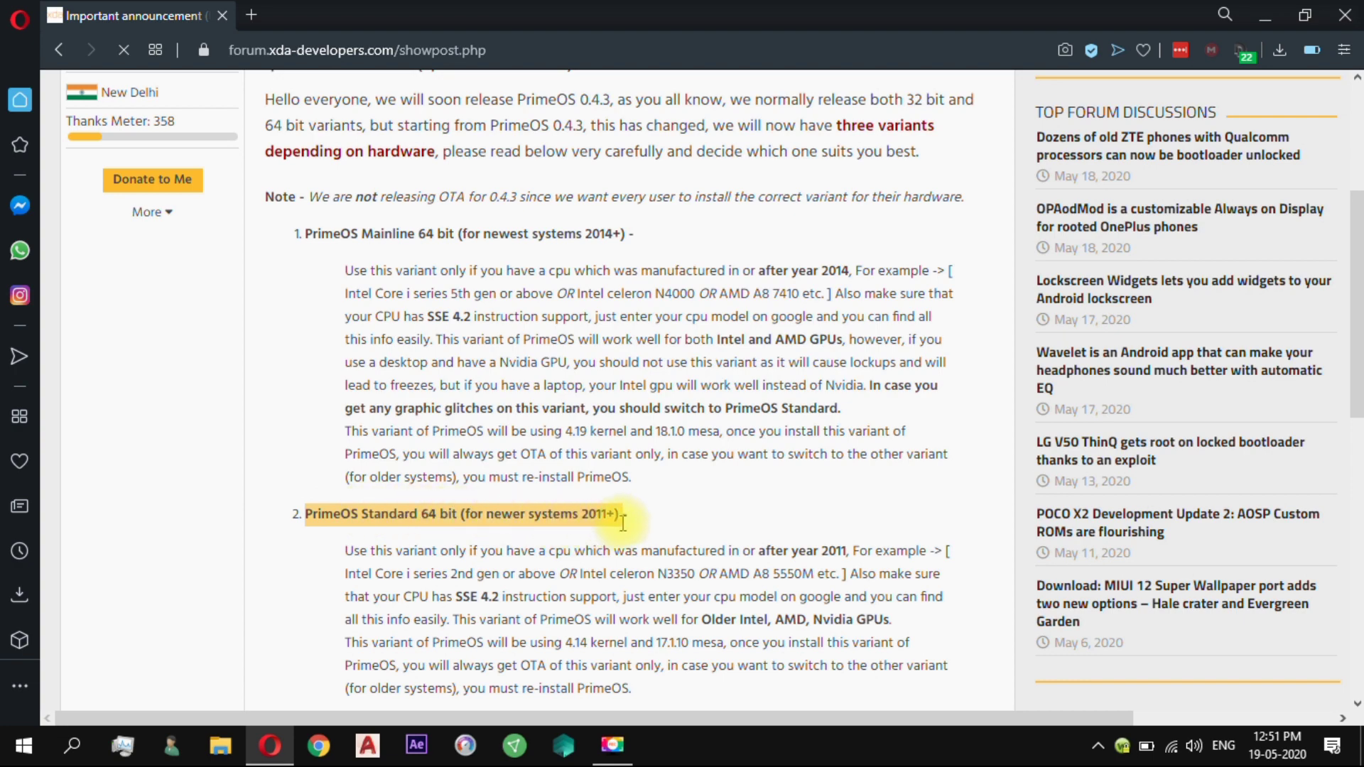
{"action": "scroll", "coordinate": [334, 483], "scroll_direction": "down", "scroll_amount": 4}
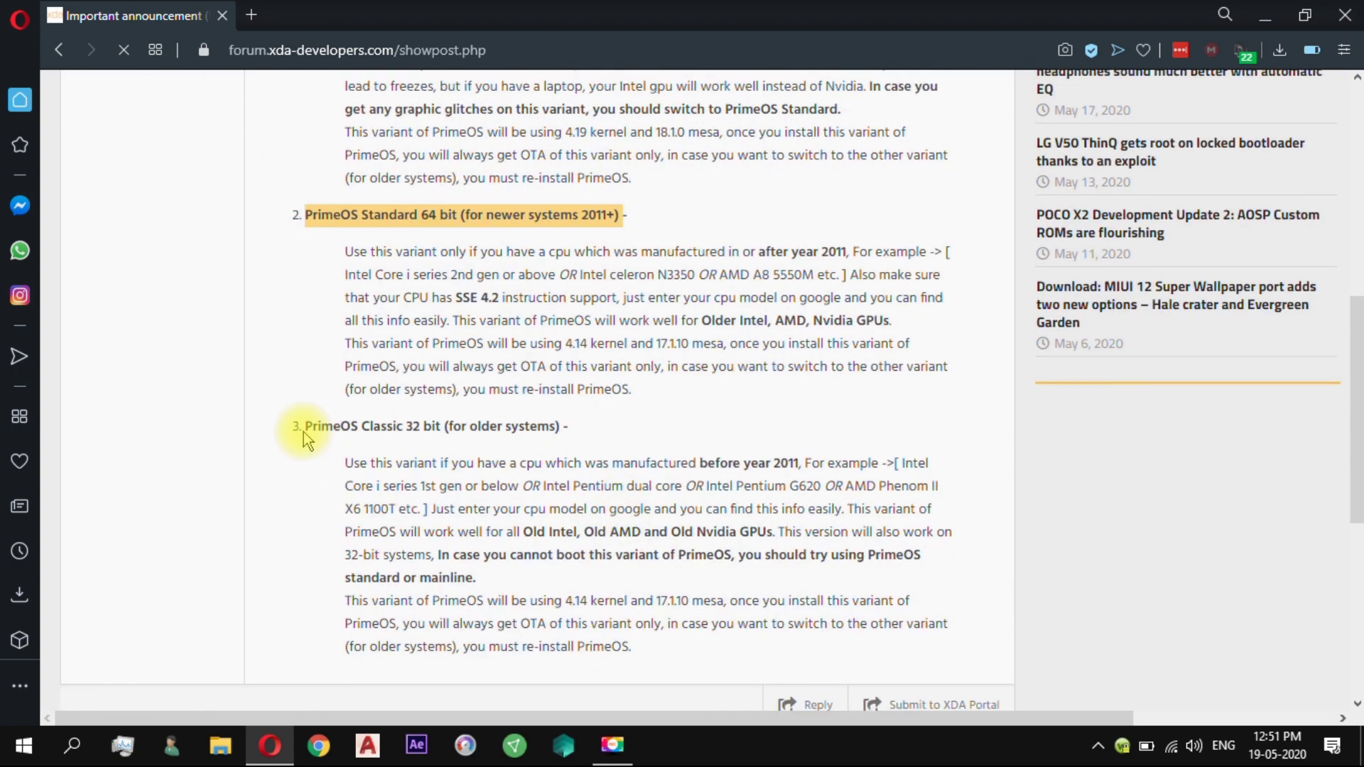
{"action": "left_click_drag", "start_coordinate": [300, 427], "coordinate": [567, 436]}
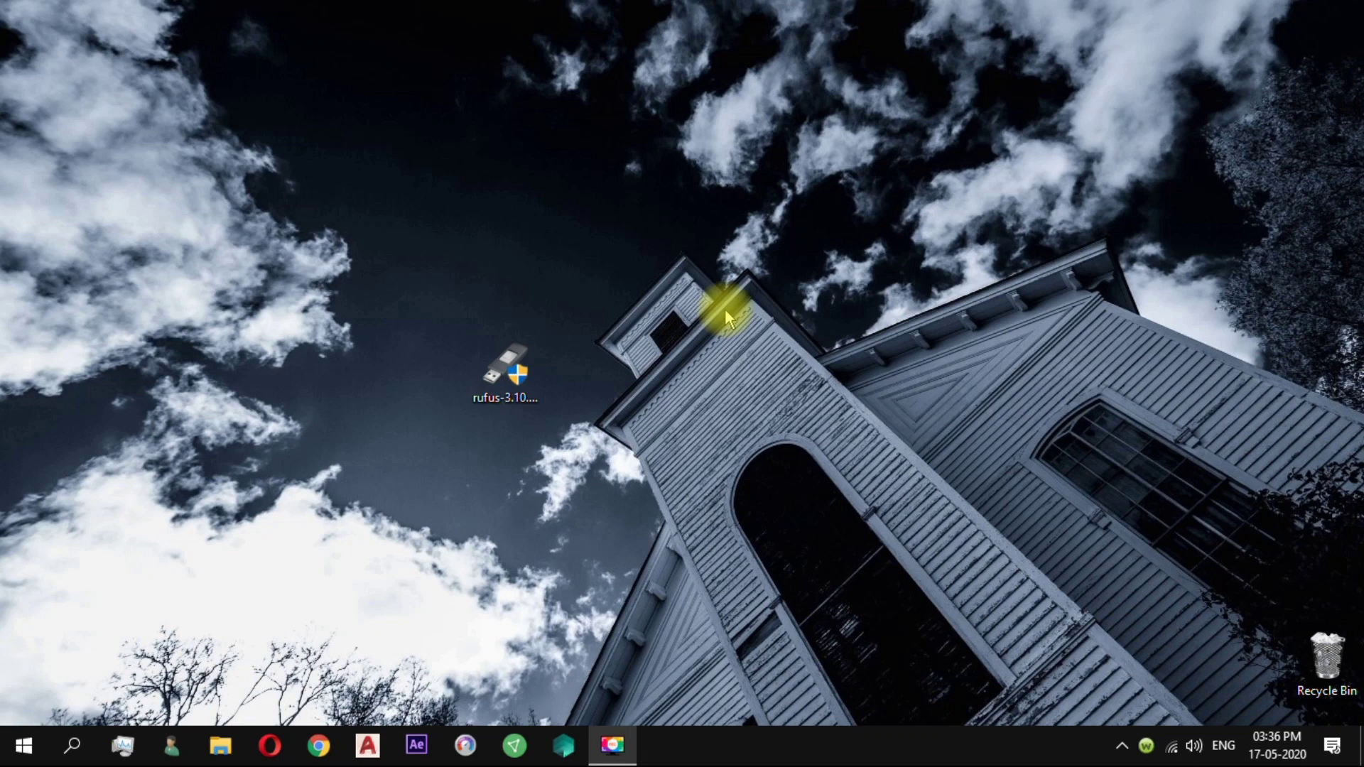
Launch rufus-3.10.exe from the desktop and approve the User Account Control prompt.
{"action": "left_click", "coordinate": [513, 357]}
{"action": "right_click", "coordinate": [514, 356]}
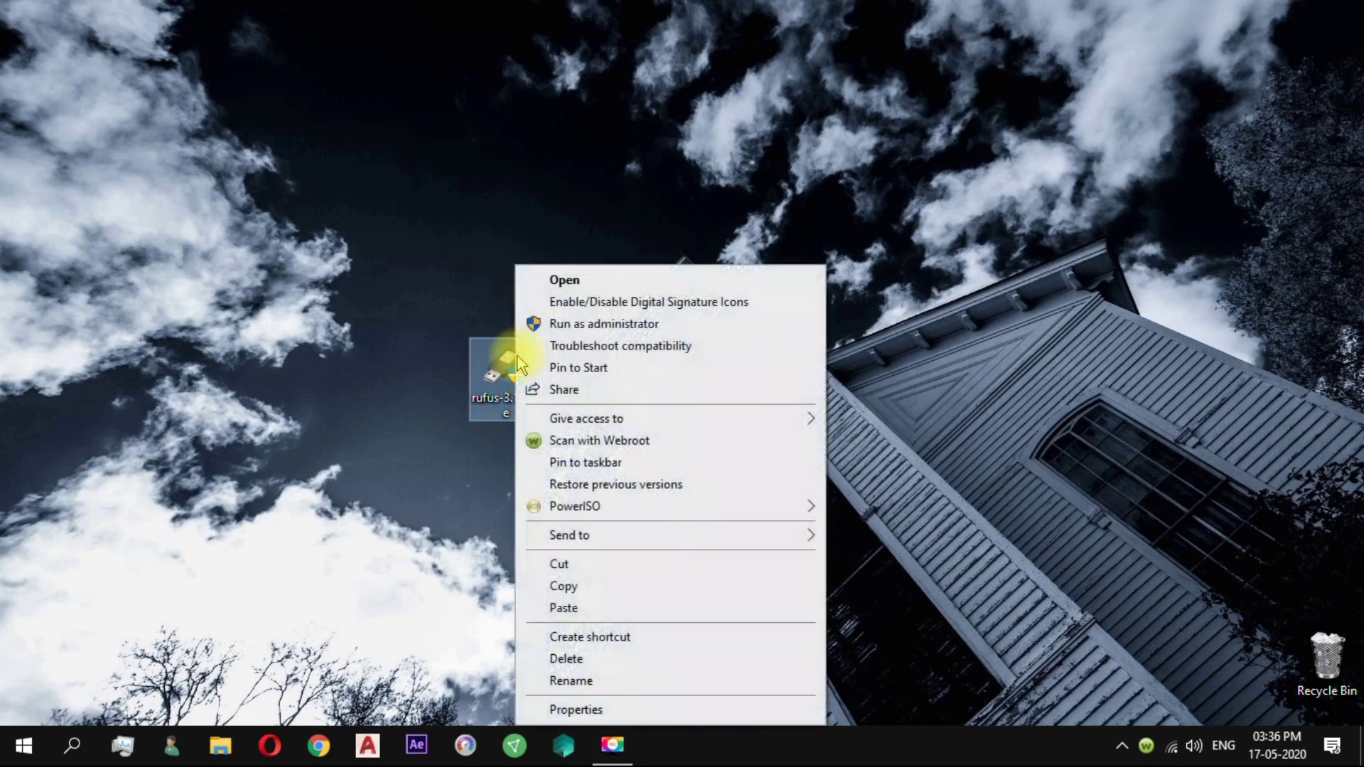
{"action": "left_click", "coordinate": [578, 284]}
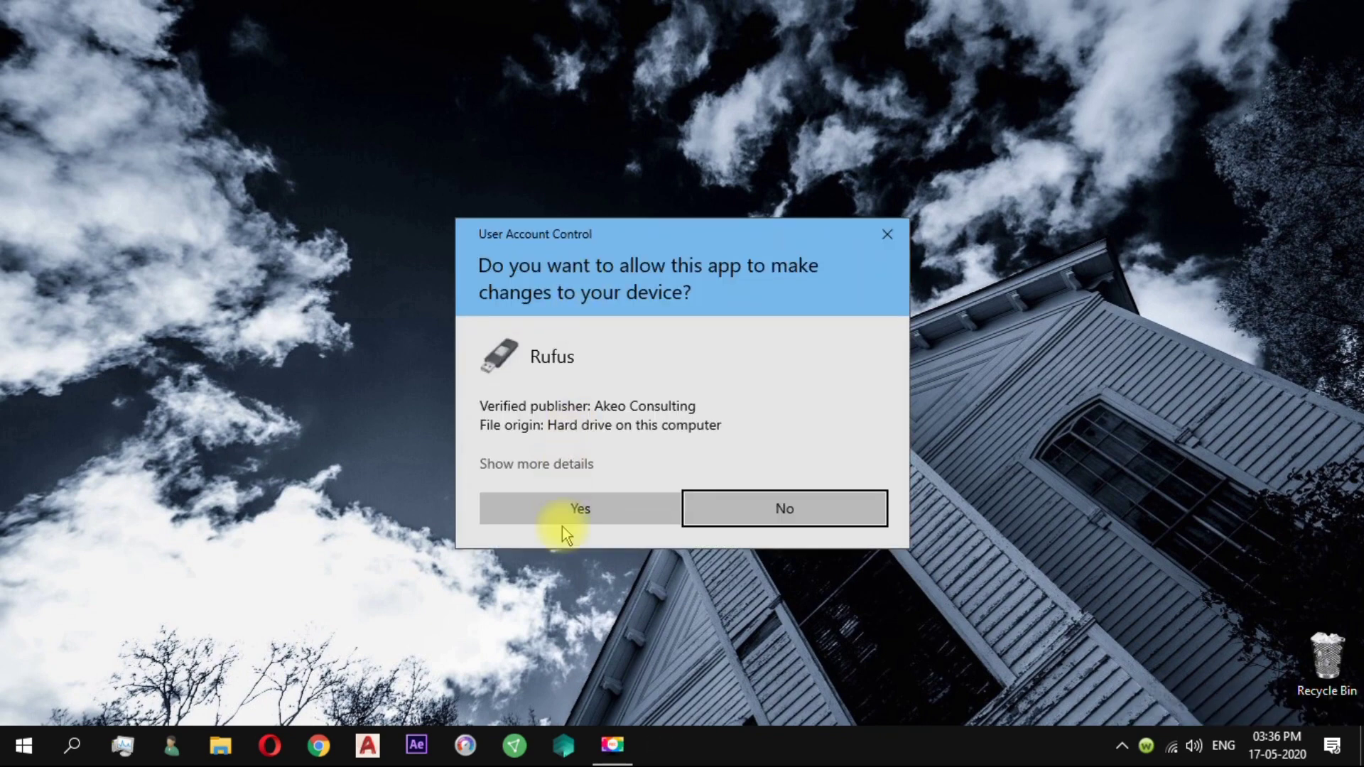
{"action": "left_click", "coordinate": [561, 524]}
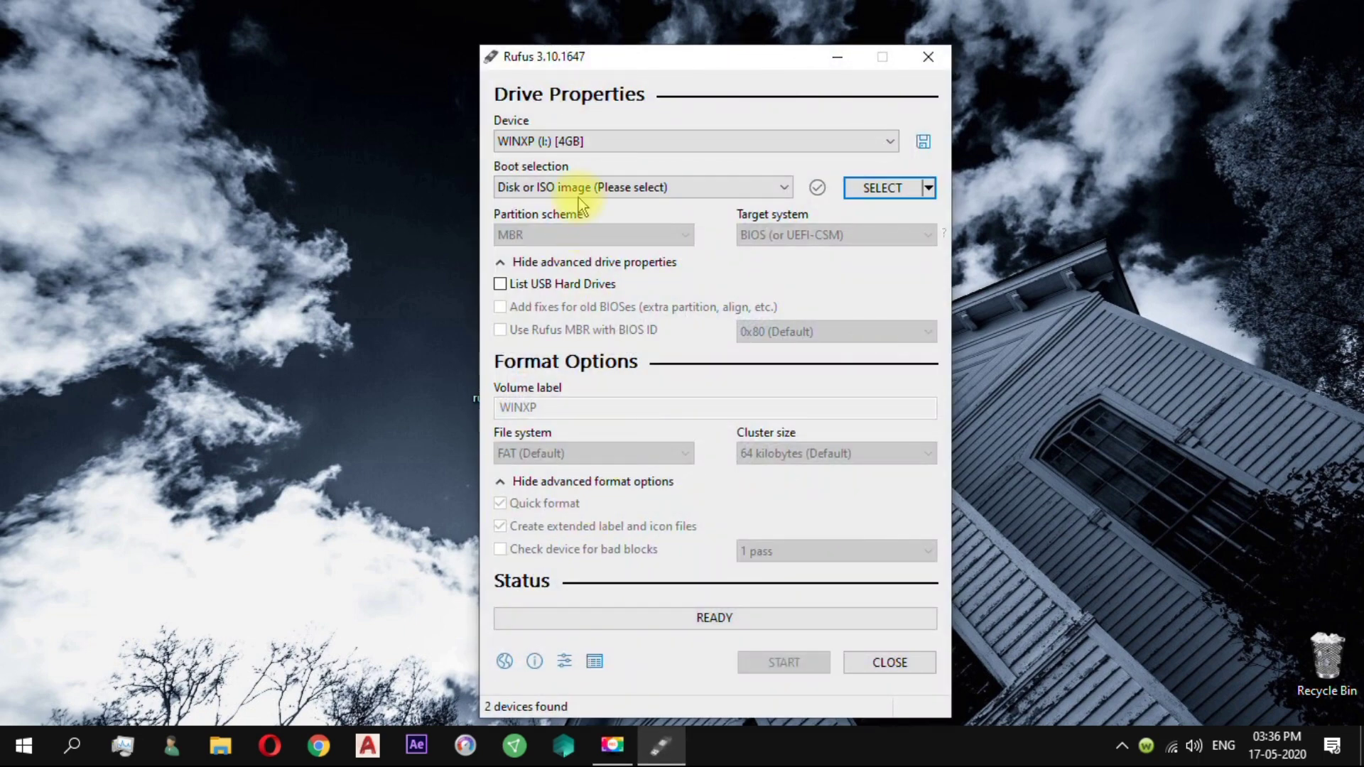
Target the 4GB WINXP (I:) drive and load primeos_standard_0.4.5.iso from My Passport (F:)\os.
{"action": "left_click", "coordinate": [702, 143]}
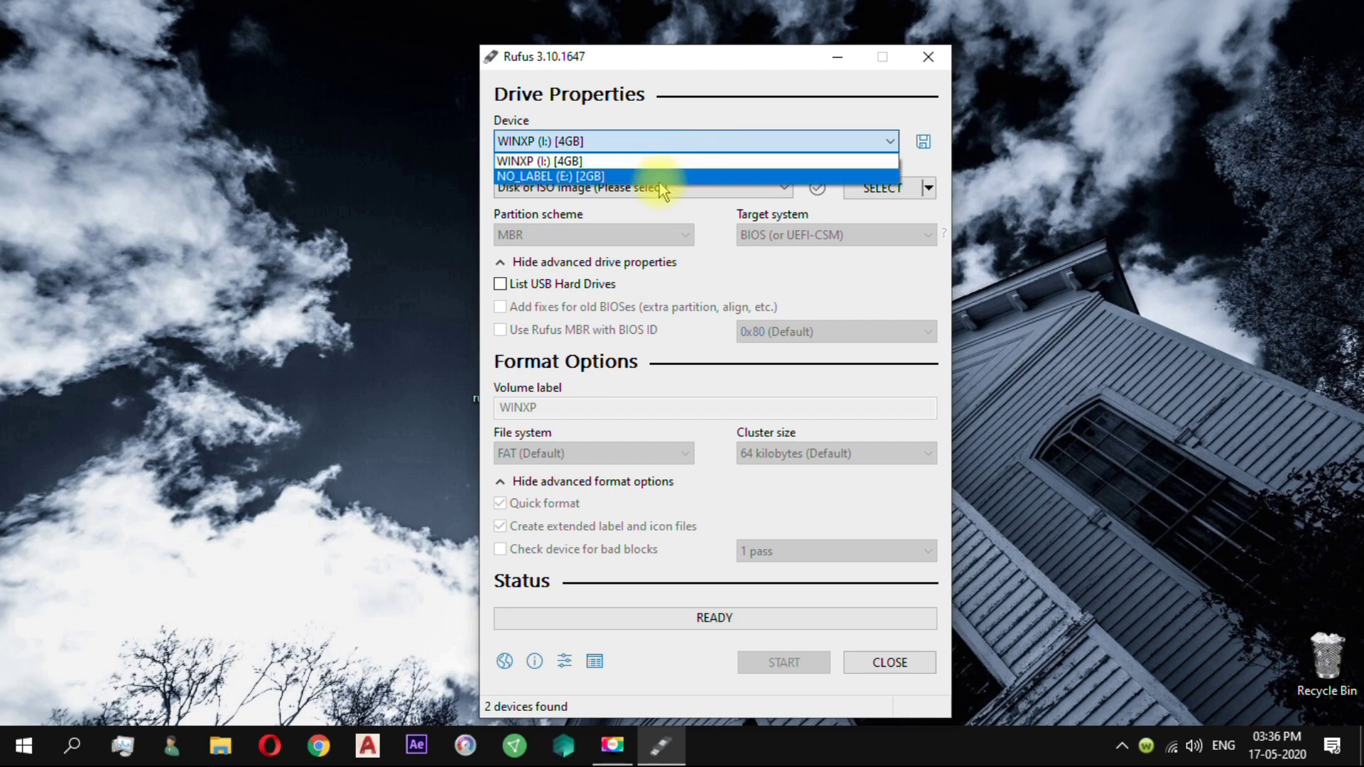
{"action": "left_click", "coordinate": [675, 161]}
{"action": "left_click", "coordinate": [888, 192]}
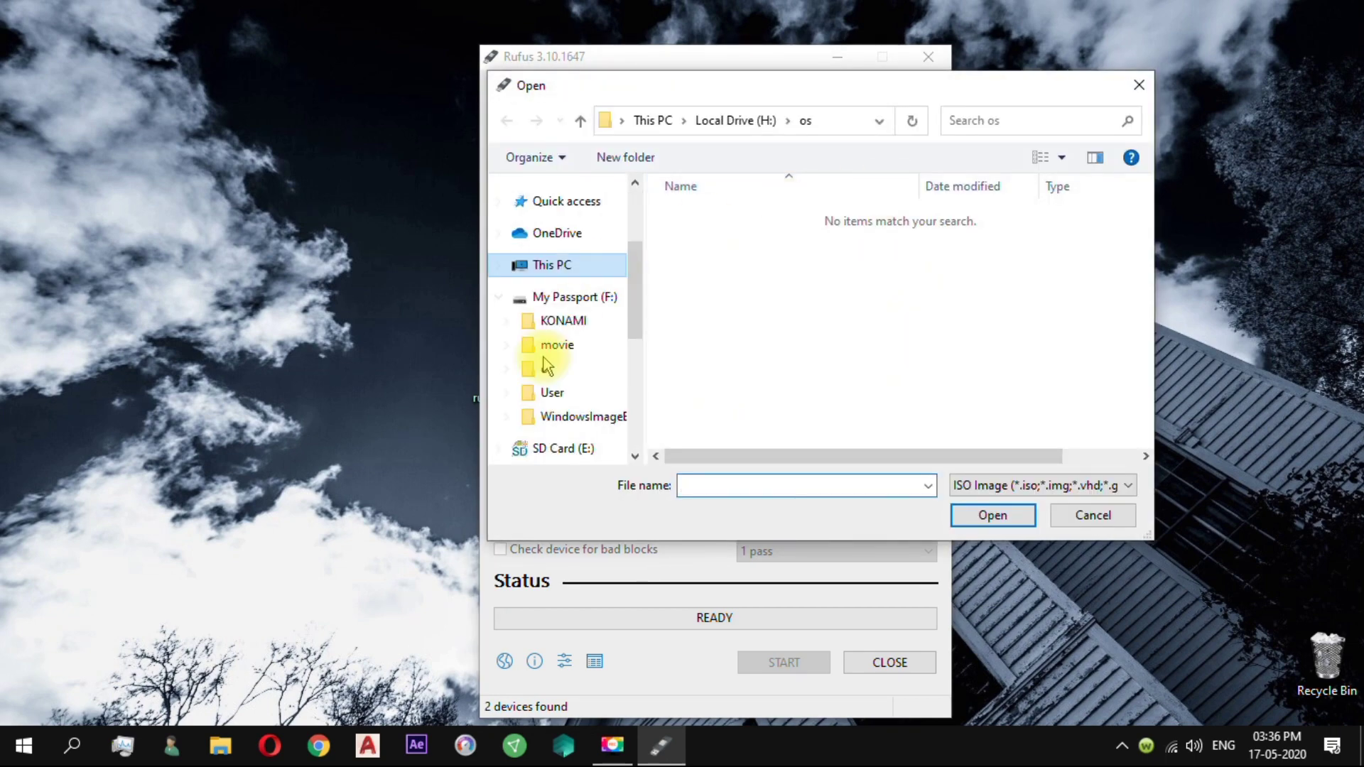
{"action": "scroll", "coordinate": [553, 369], "scroll_direction": "down", "scroll_amount": 5}
{"action": "left_click", "coordinate": [572, 378]}
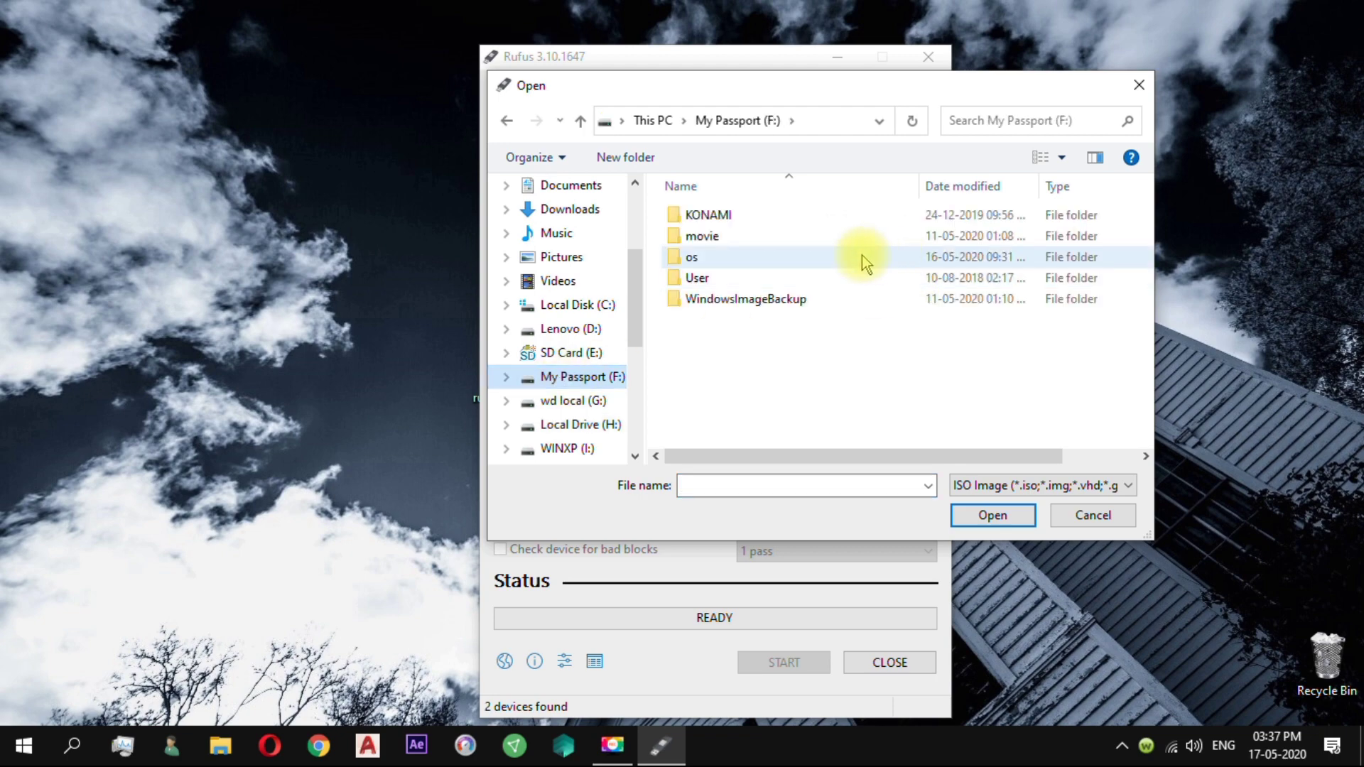
{"action": "double_click", "coordinate": [693, 258]}
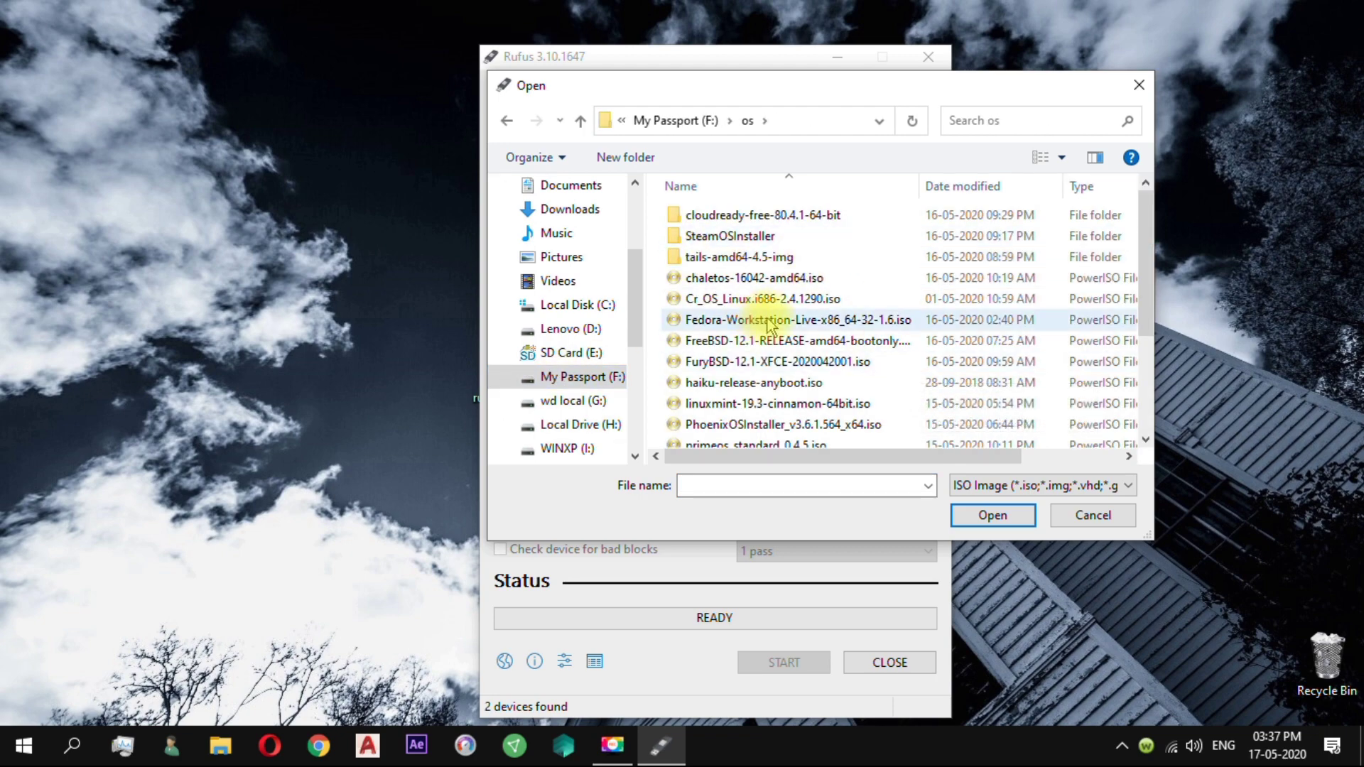
{"action": "scroll", "coordinate": [771, 327], "scroll_direction": "down", "scroll_amount": 2}
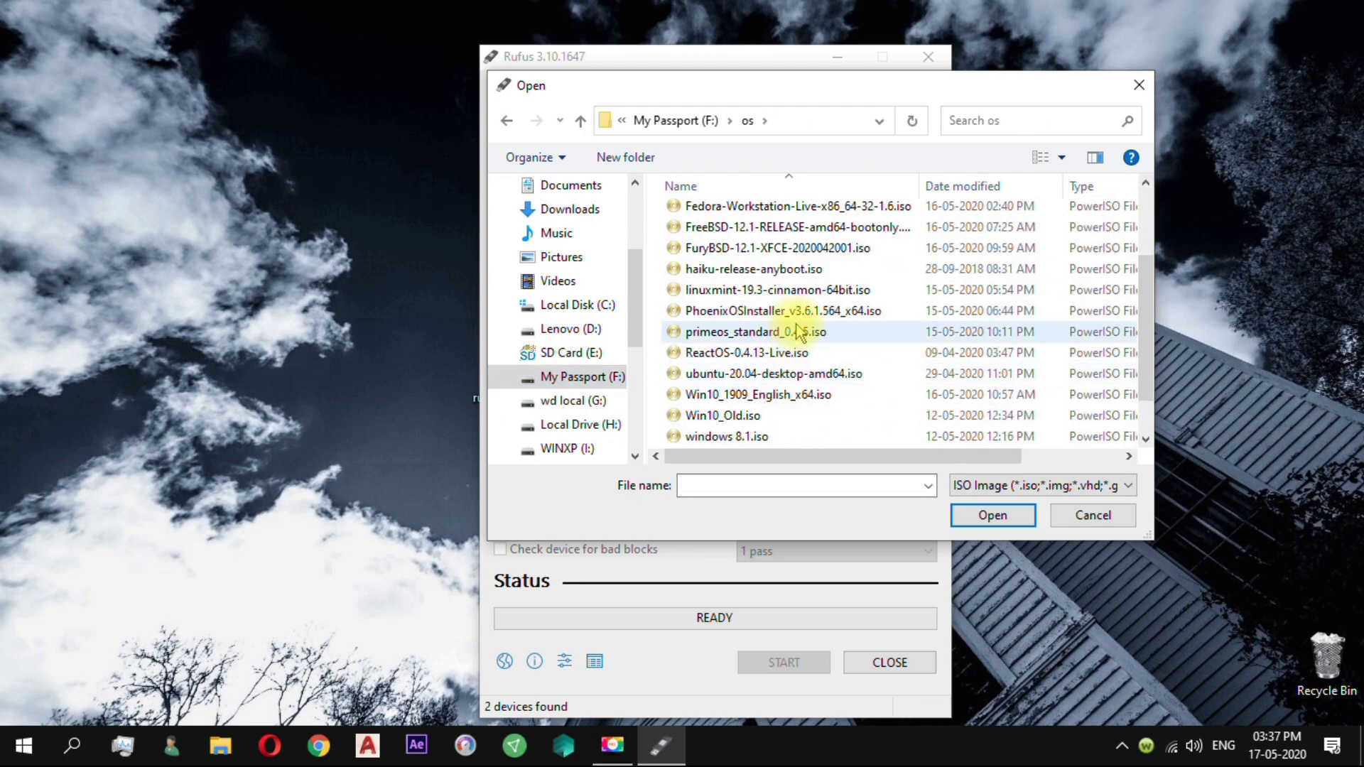
{"action": "left_click", "coordinate": [798, 332]}
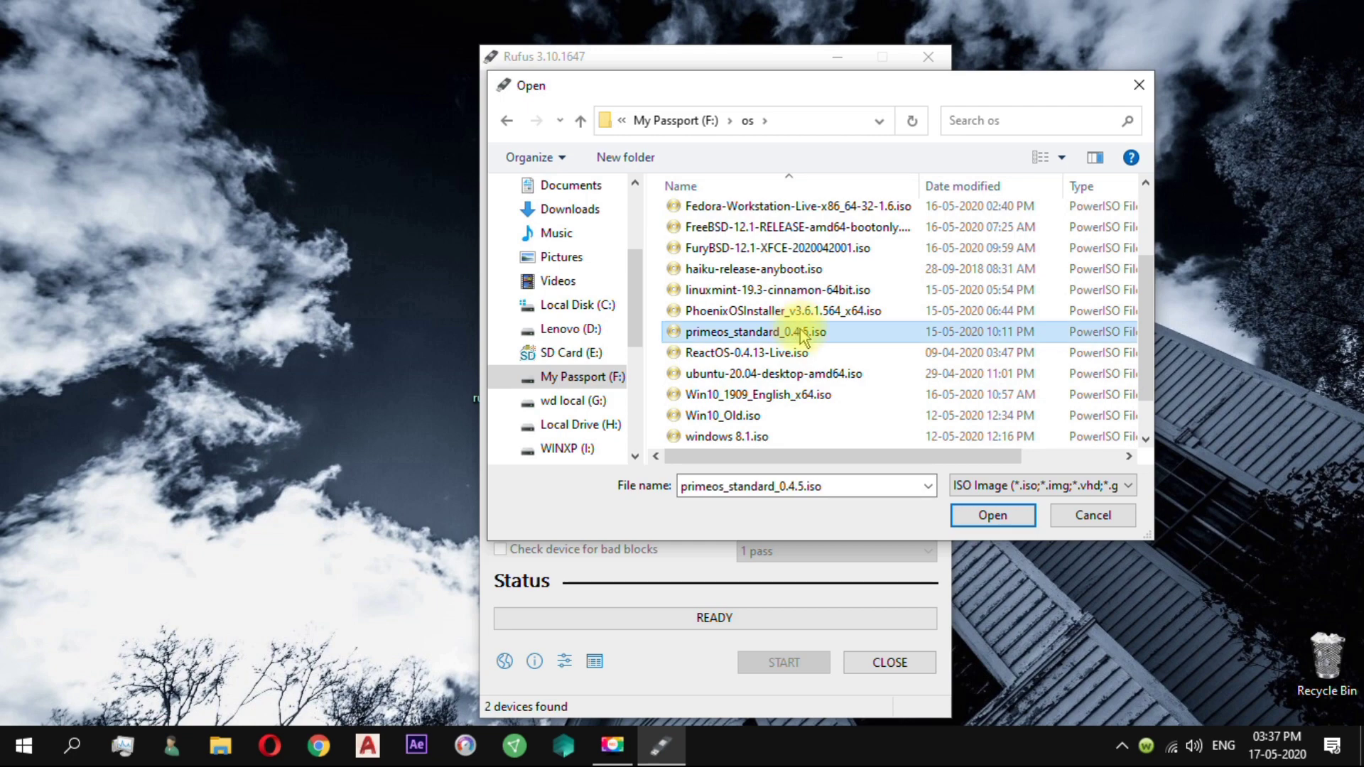
{"action": "left_click", "coordinate": [992, 515]}
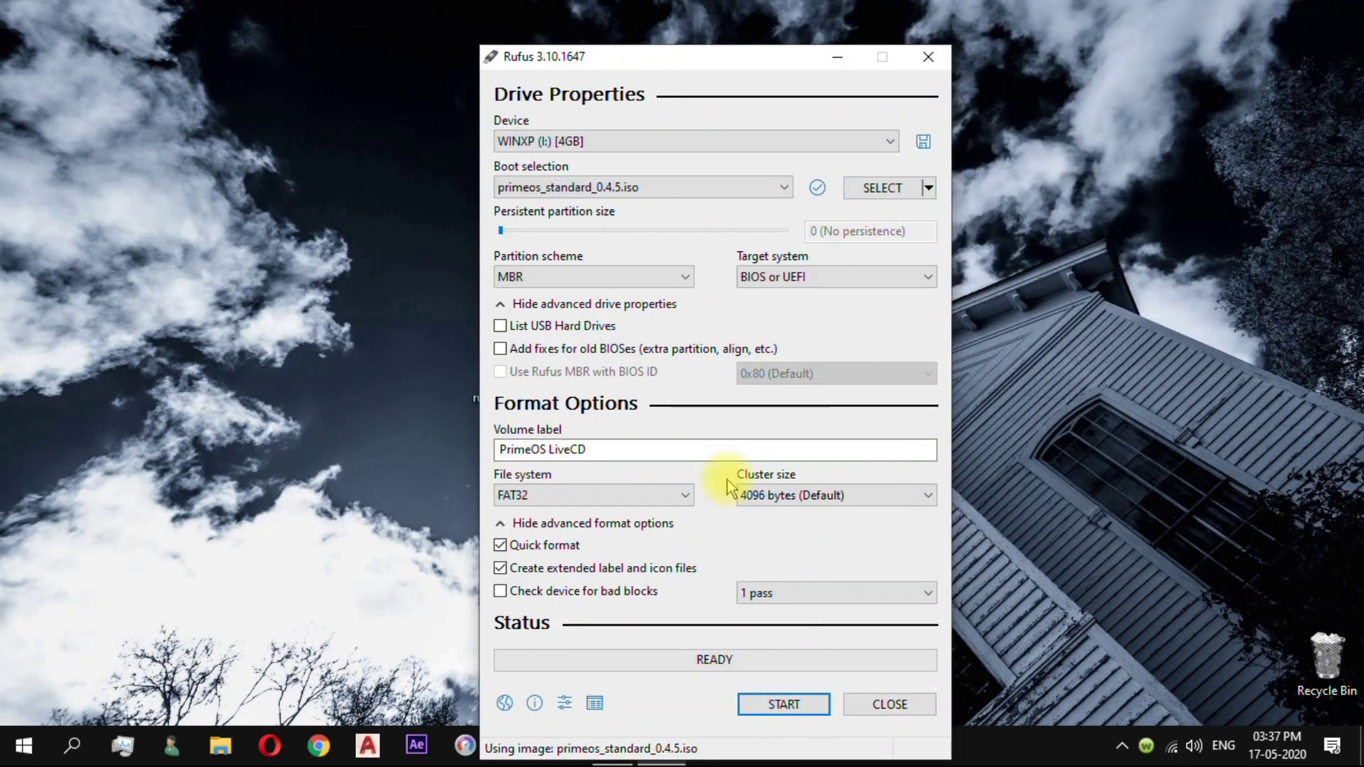
Write the PrimeOS image to the USB drive in ISO Image mode, confirm the erase, then close Rufus.
{"action": "left_click", "coordinate": [786, 709]}
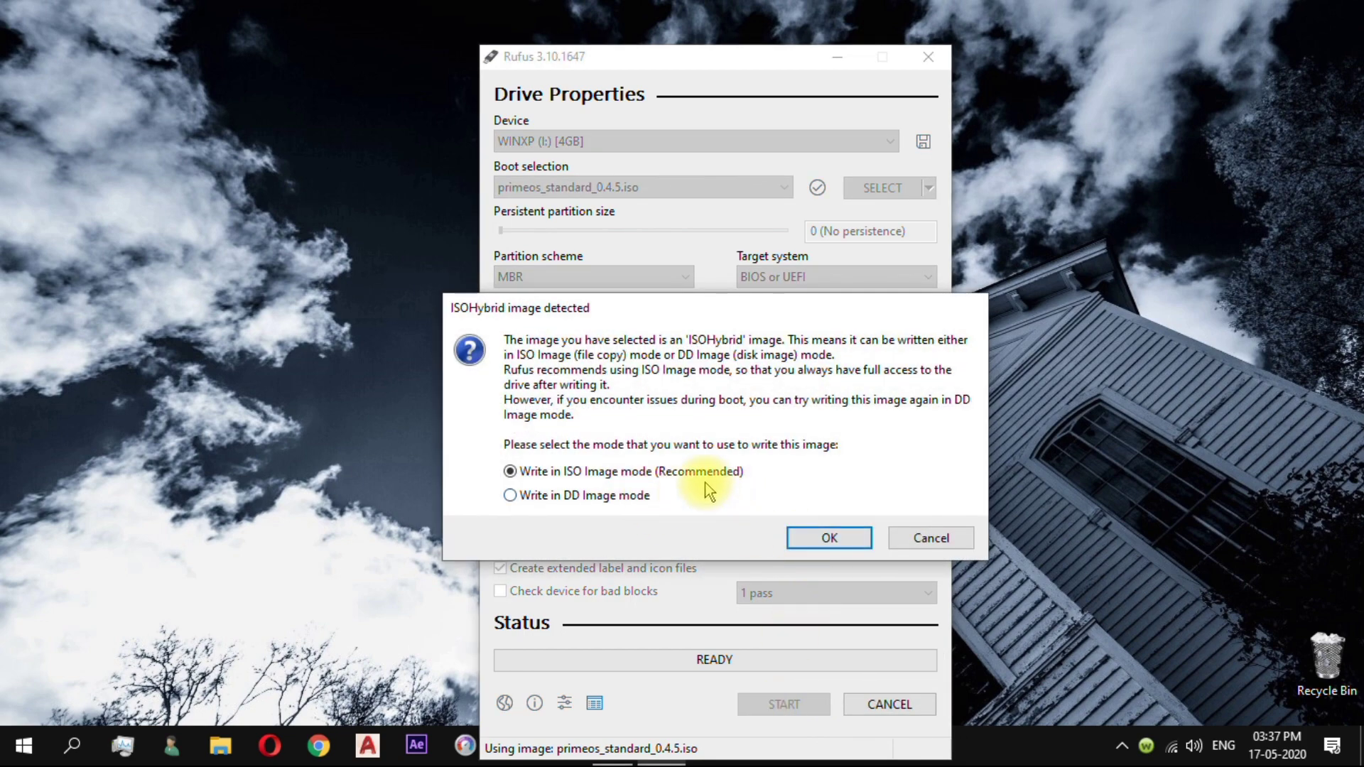
{"action": "left_click", "coordinate": [801, 539]}
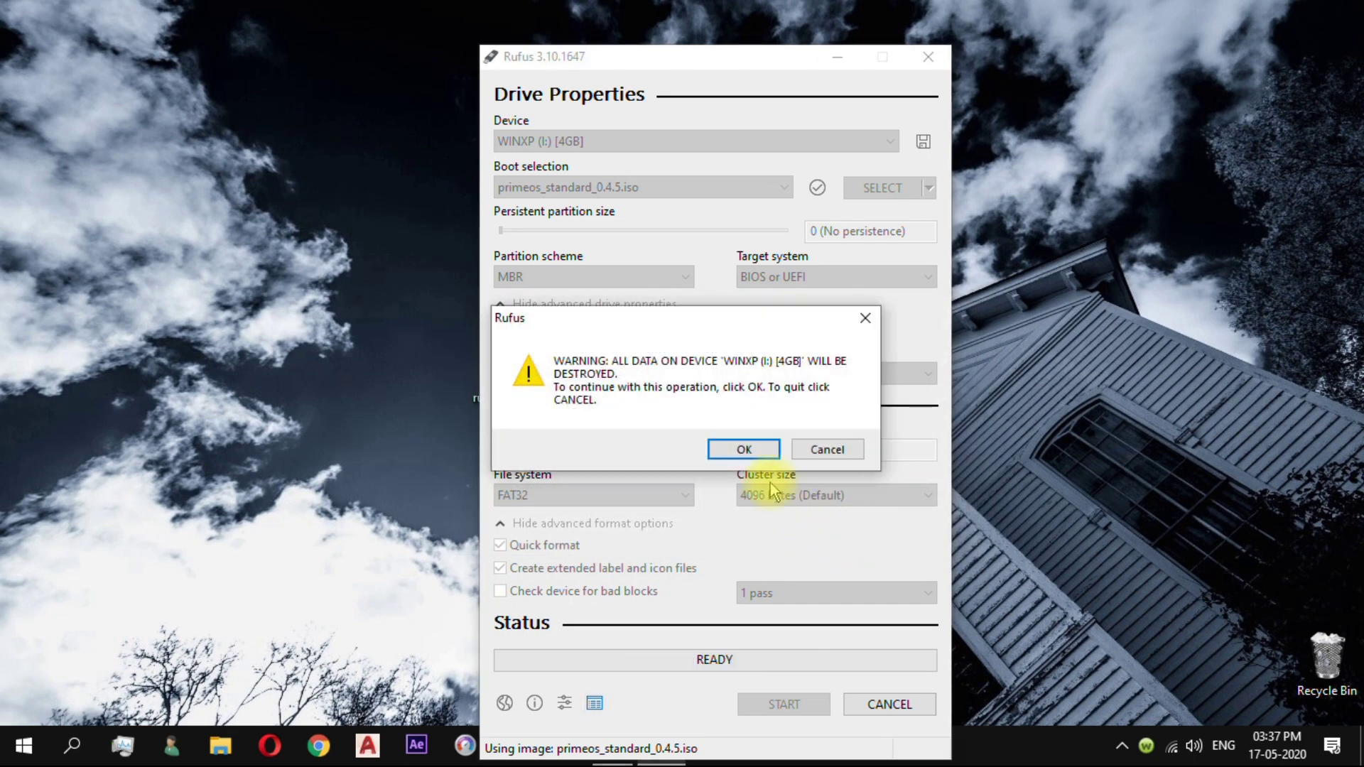
{"action": "left_click", "coordinate": [749, 449]}
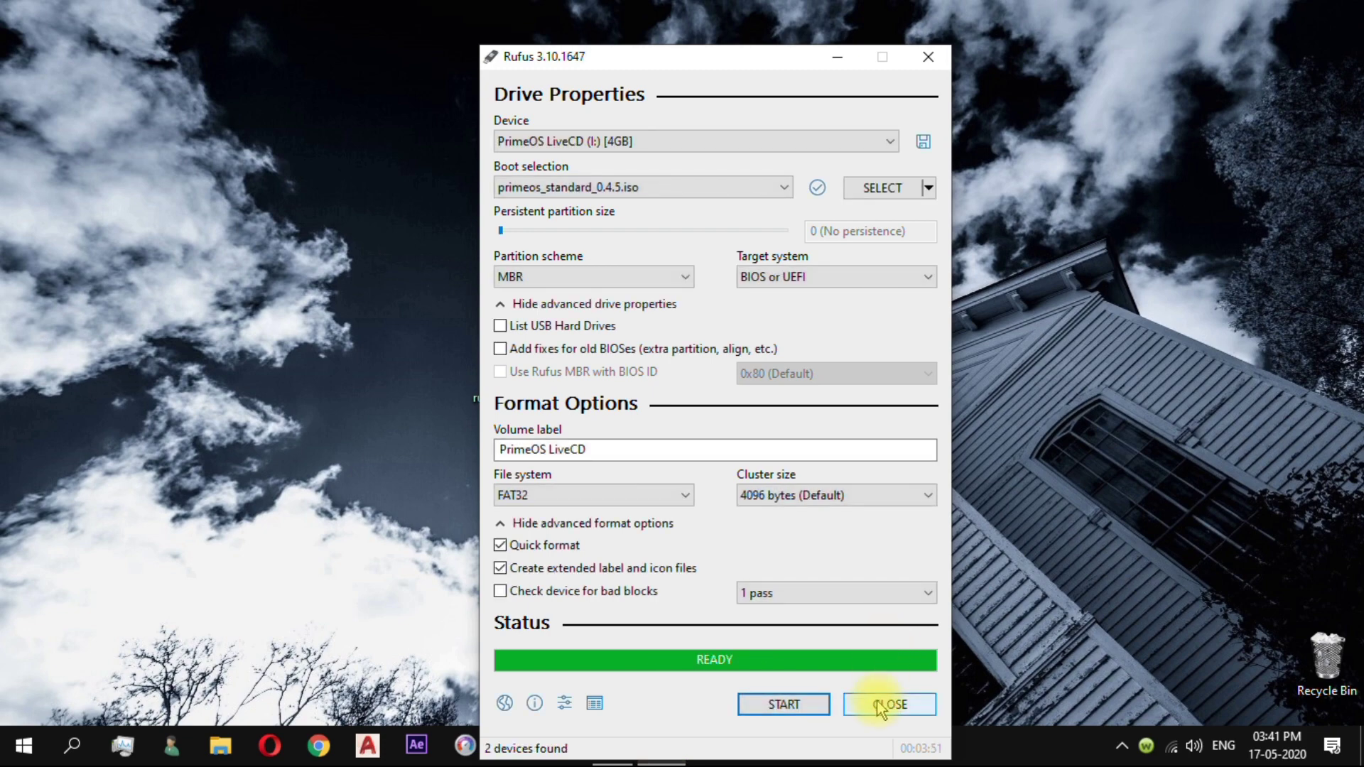
{"action": "left_click", "coordinate": [879, 706]}
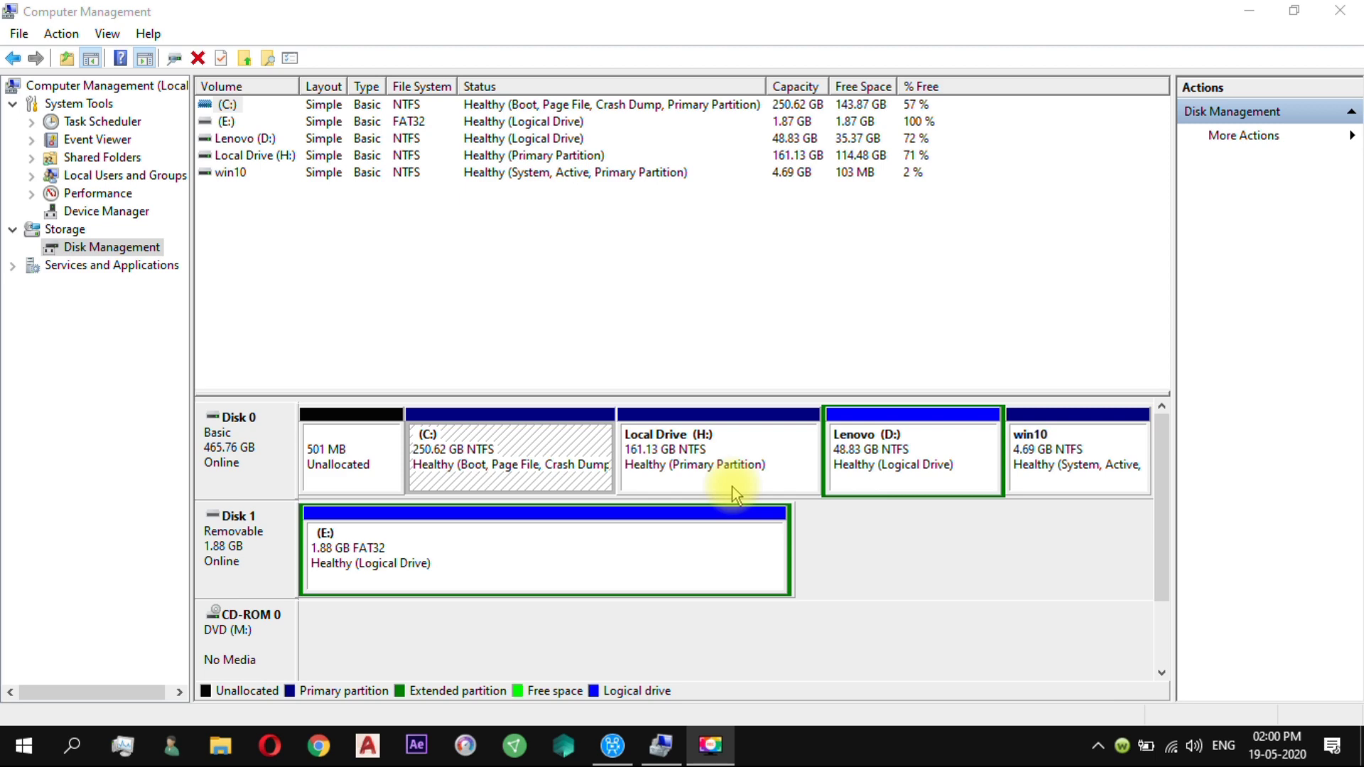
Bring up Shrink Volume for the Local Drive (H:) partition in Disk Management.
{"action": "left_click", "coordinate": [794, 461]}
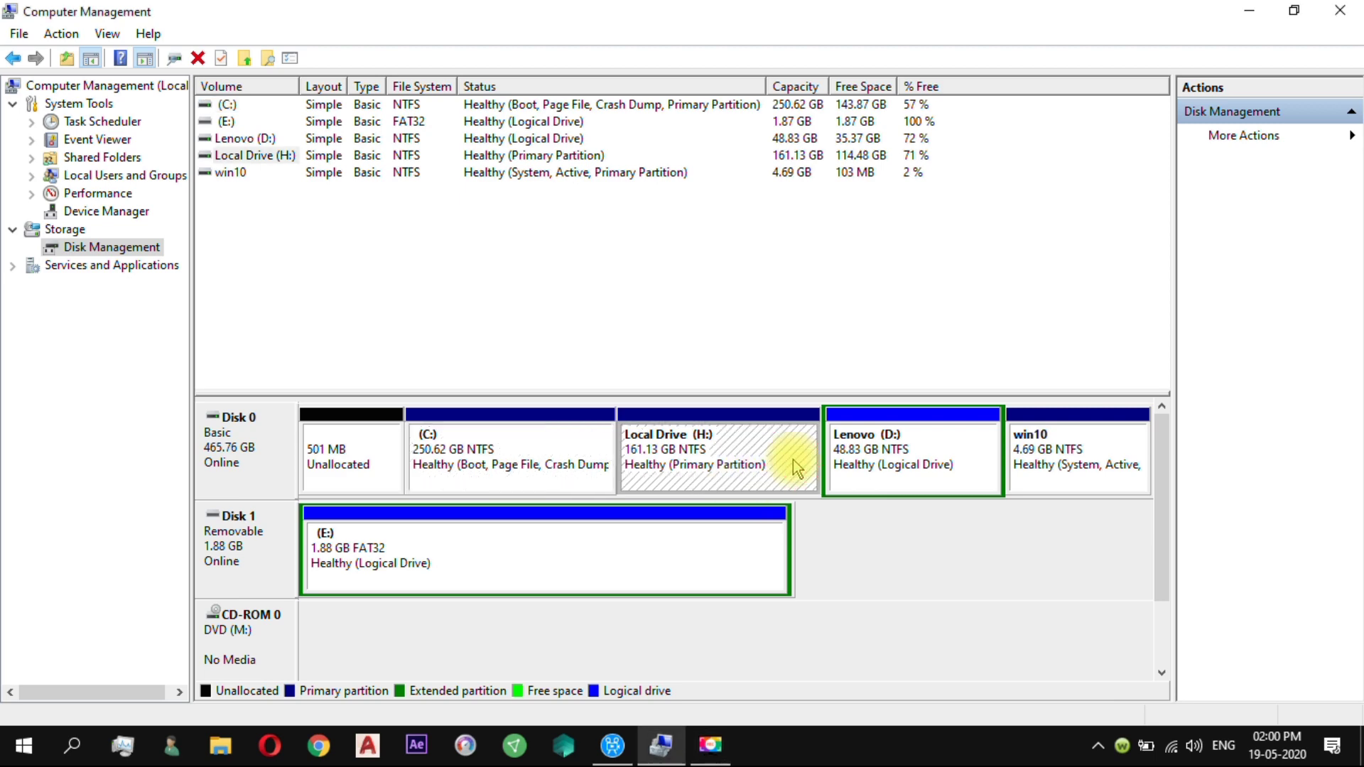
{"action": "right_click", "coordinate": [794, 462]}
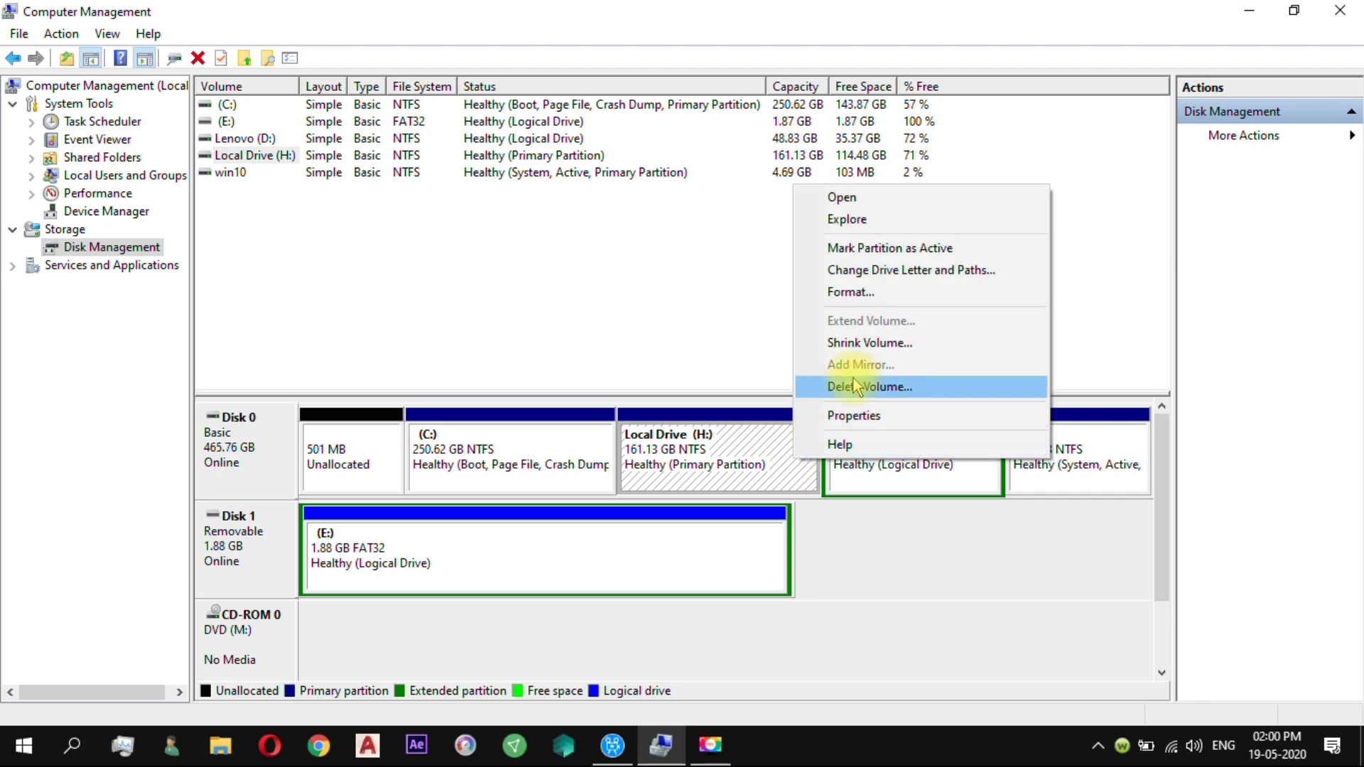
{"action": "left_click", "coordinate": [871, 342]}
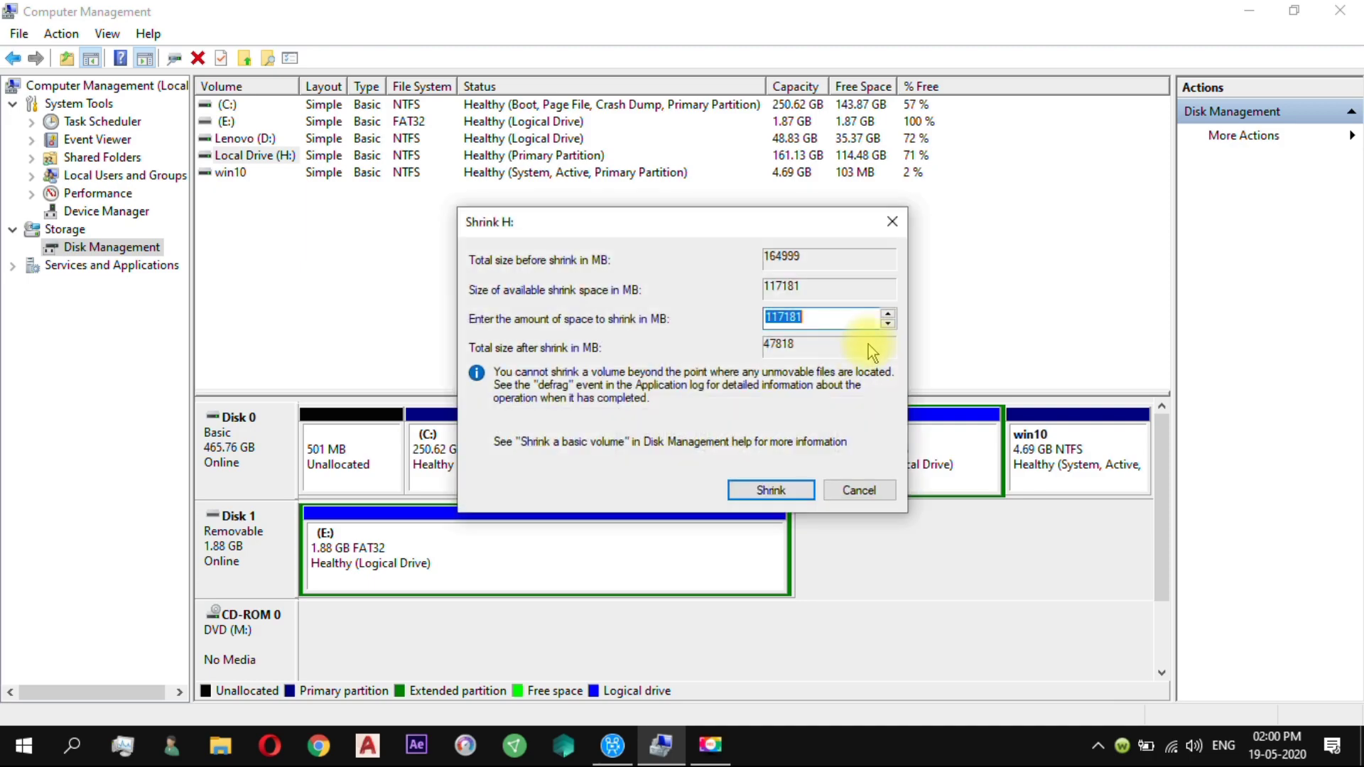
Cancel the Shrink H: dialog and show the Start menu's power options.
{"action": "left_click", "coordinate": [855, 493]}
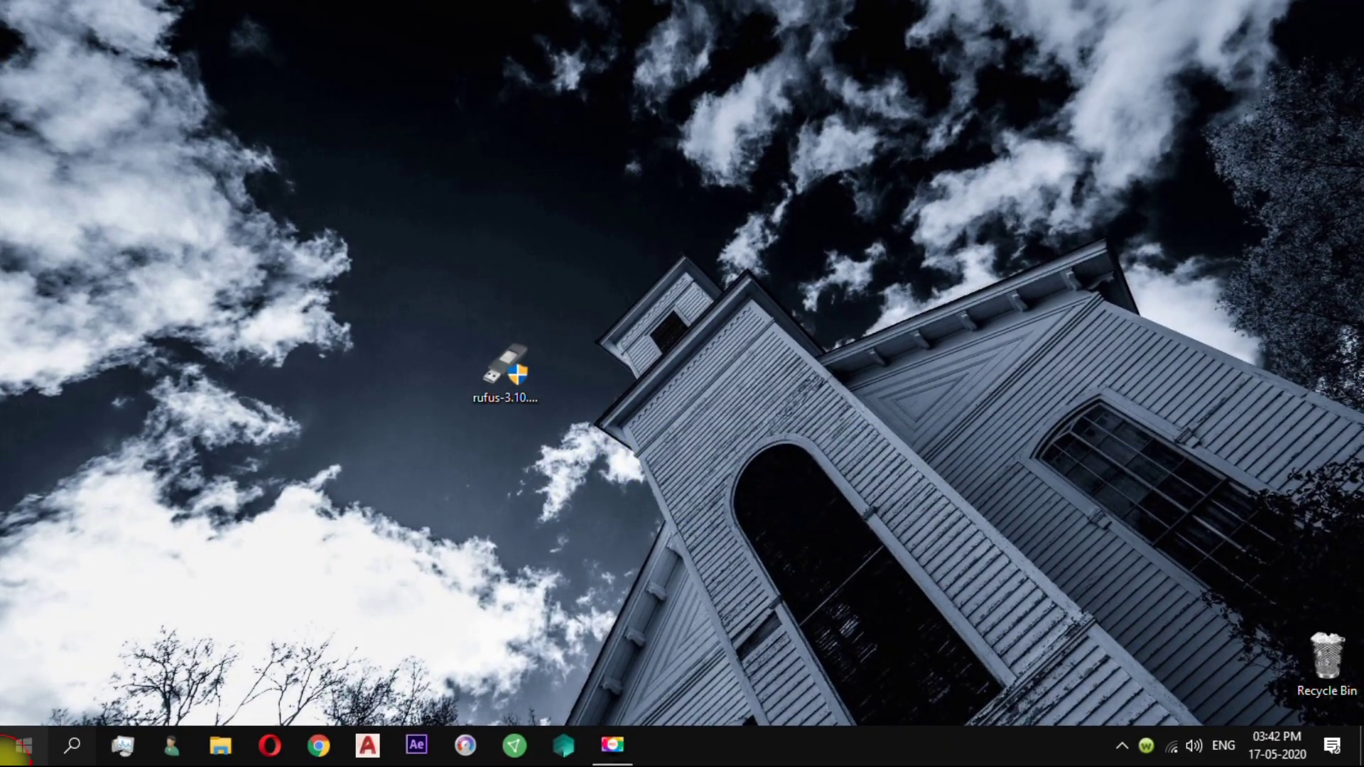
{"action": "left_click", "coordinate": [23, 747]}
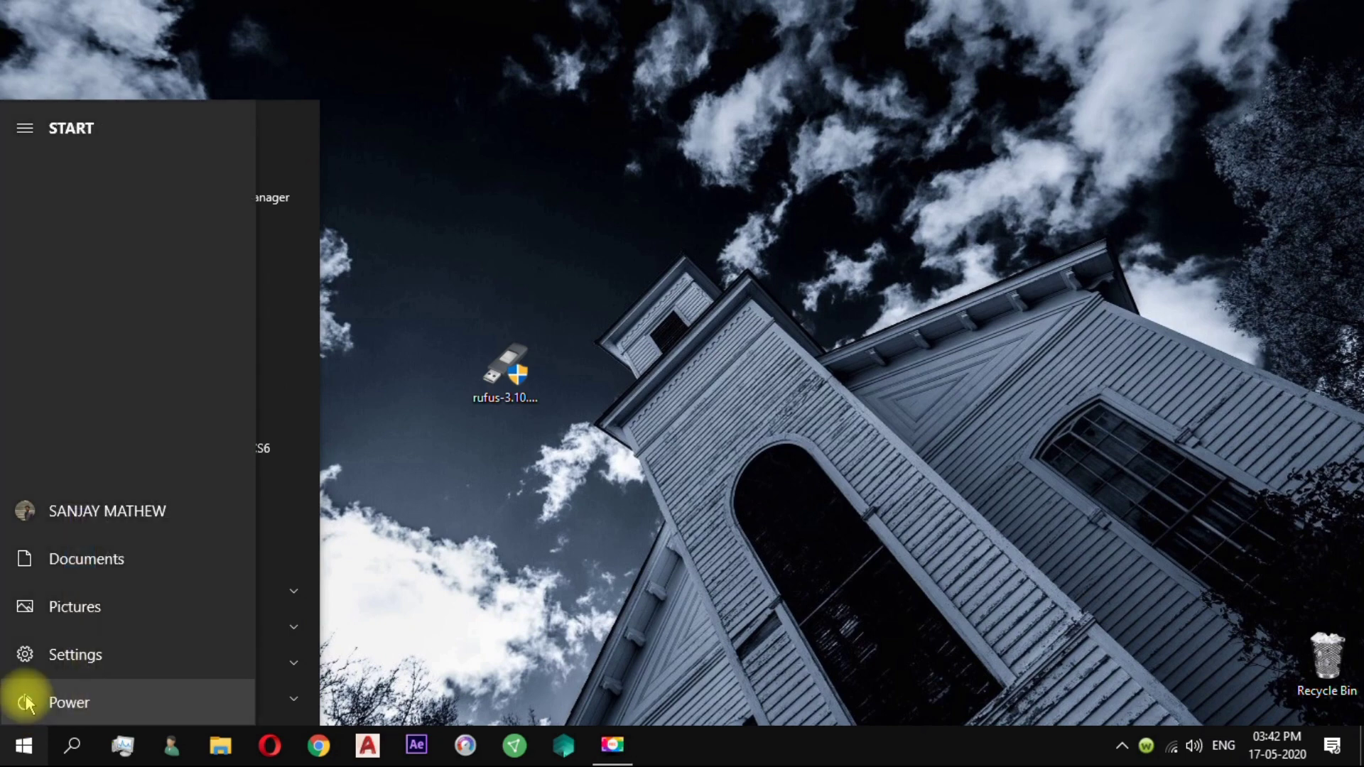
{"action": "left_click", "coordinate": [19, 703]}
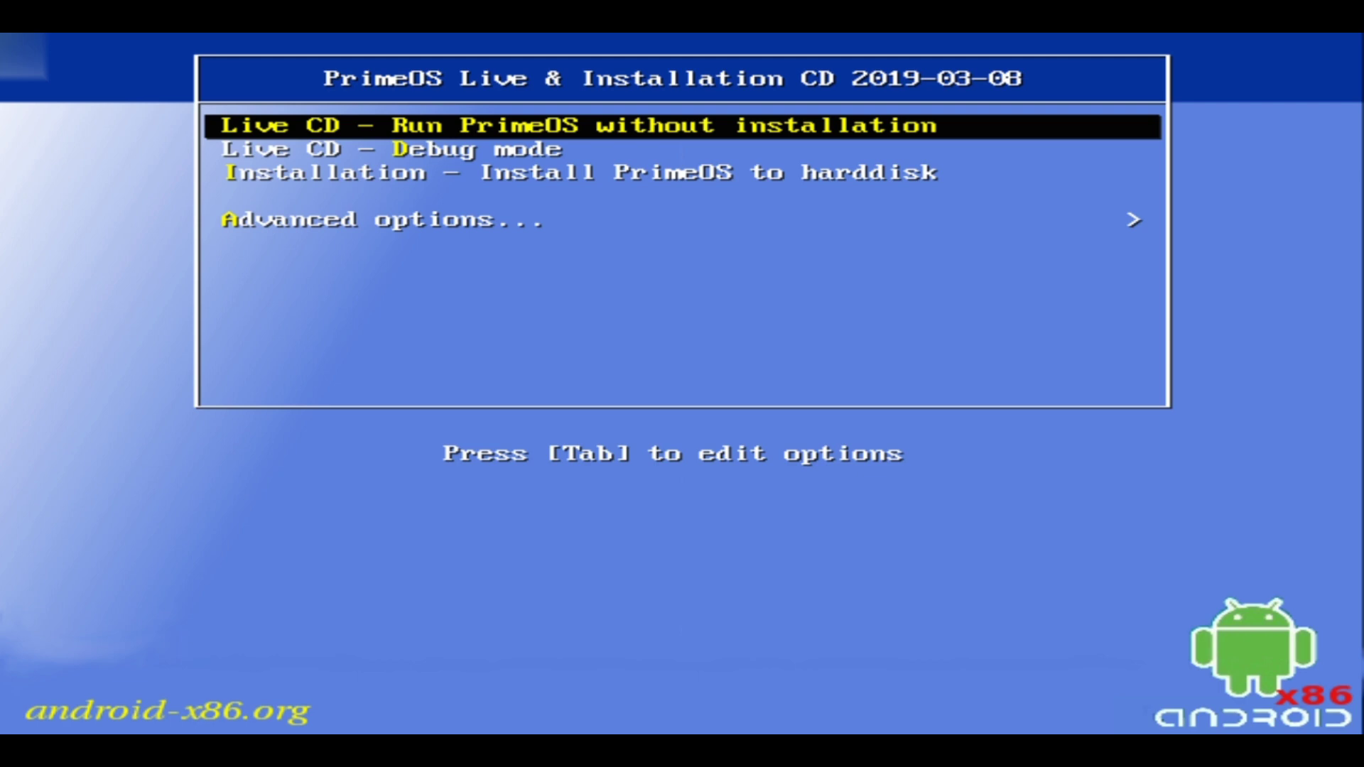
Boot the 'Installation - Install PrimeOS to harddisk' entry from the PrimeOS boot menu.
{"action": "key", "text": "Down"}
{"action": "key", "text": "Down"}
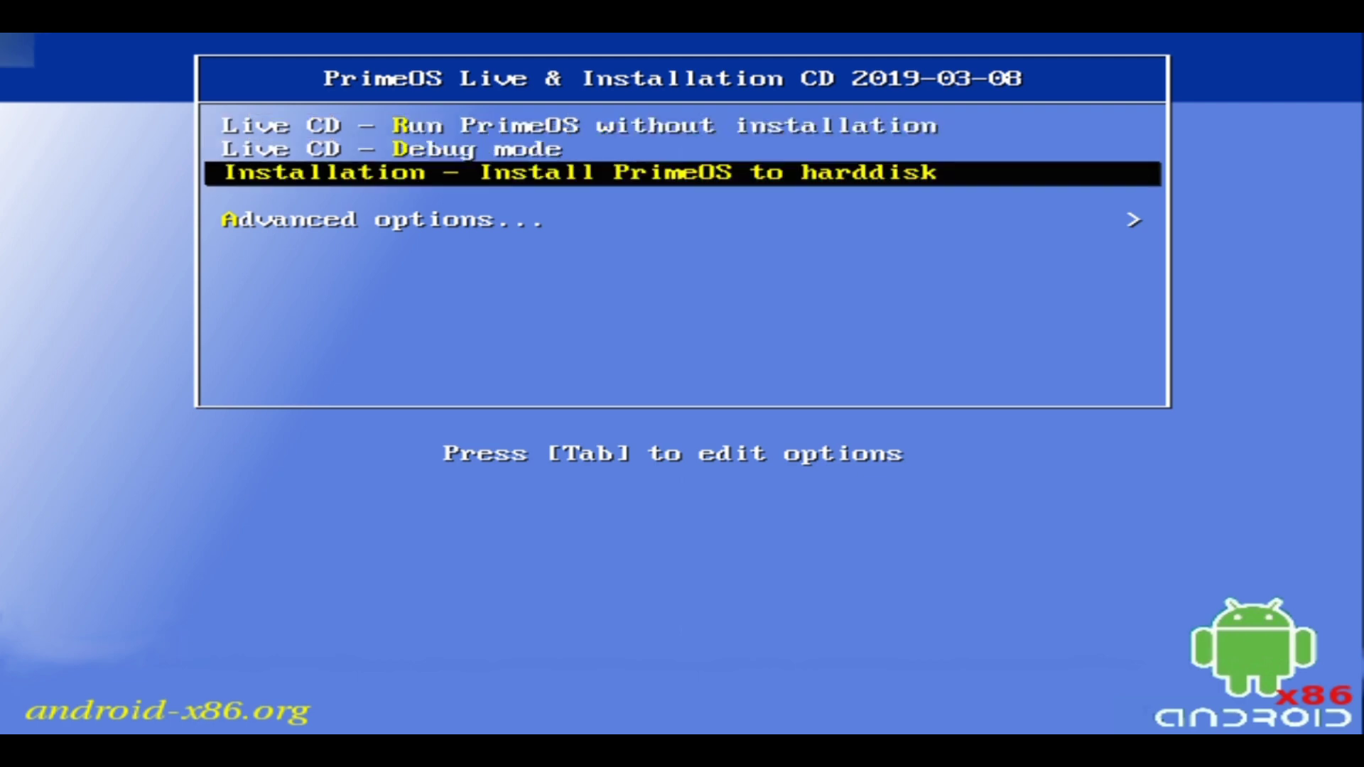
{"action": "key", "text": "Return"}
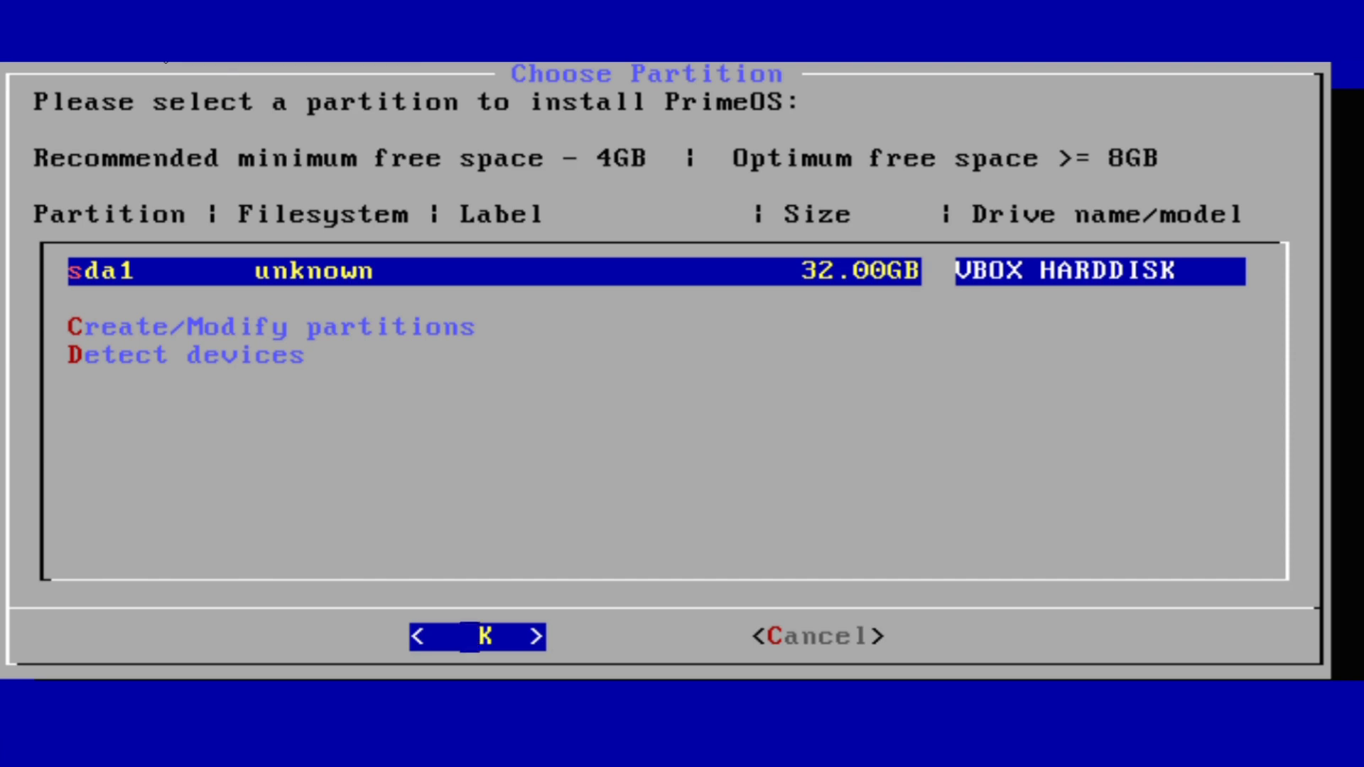
Install PrimeOS to sda1 formatted as ext4, with the GRUB boot loader.
{"action": "key", "text": "Return"}
{"action": "key", "text": "Down"}
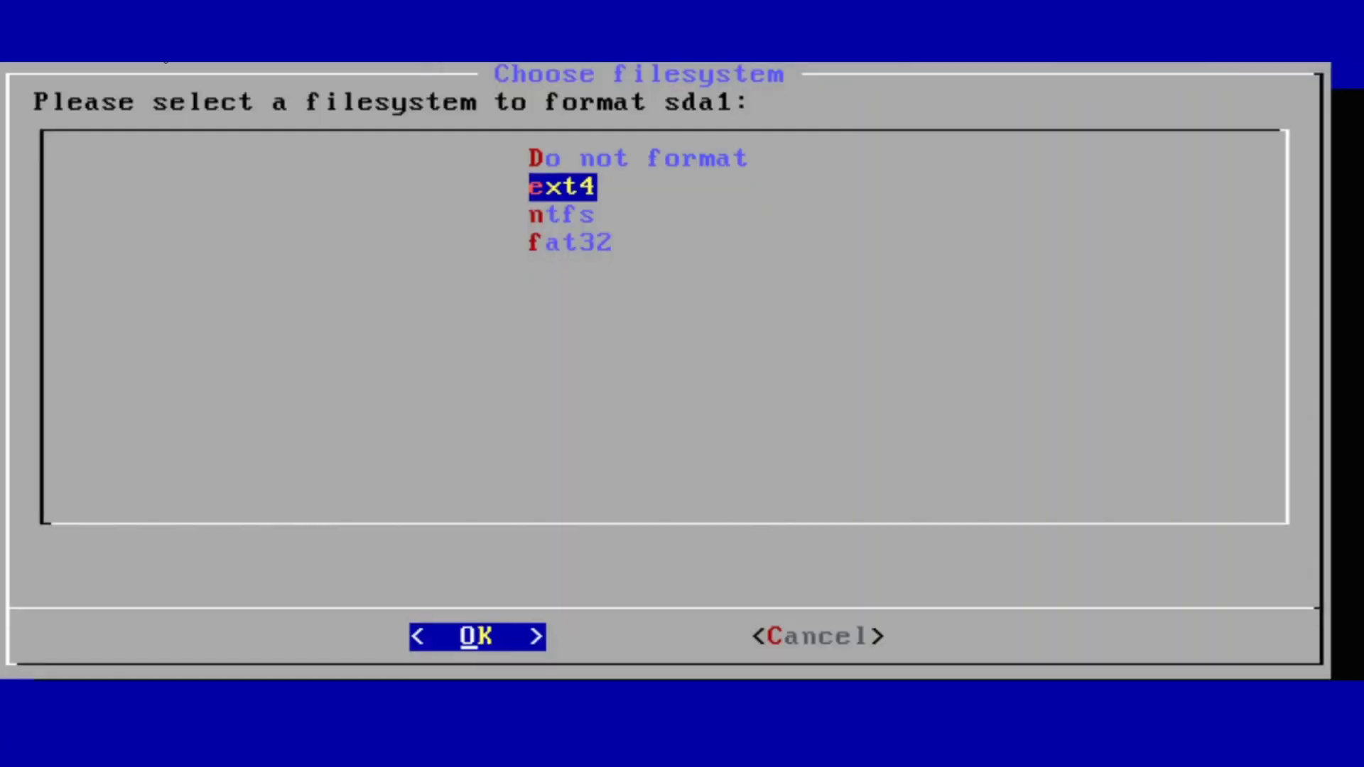
{"action": "key", "text": "Return"}
{"action": "key", "text": "Return"}
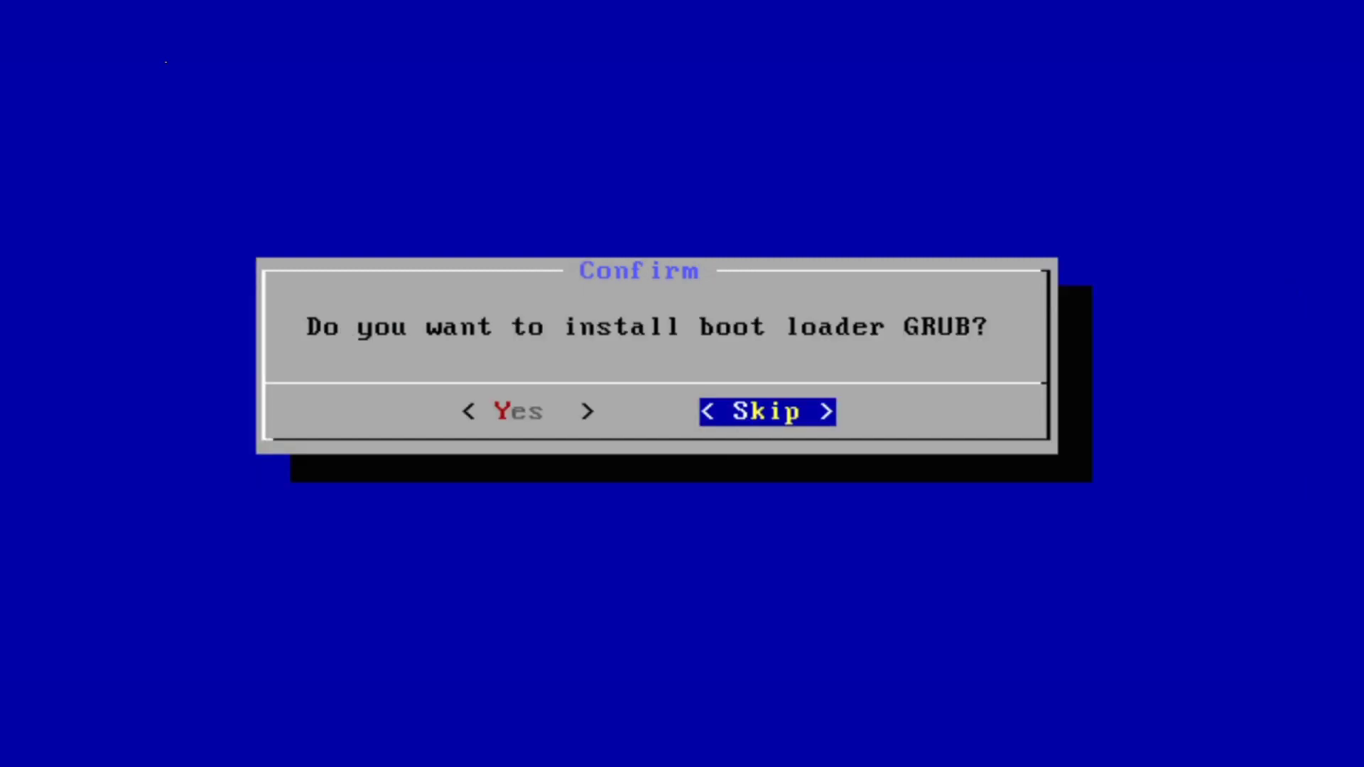
{"action": "key", "text": "Left"}
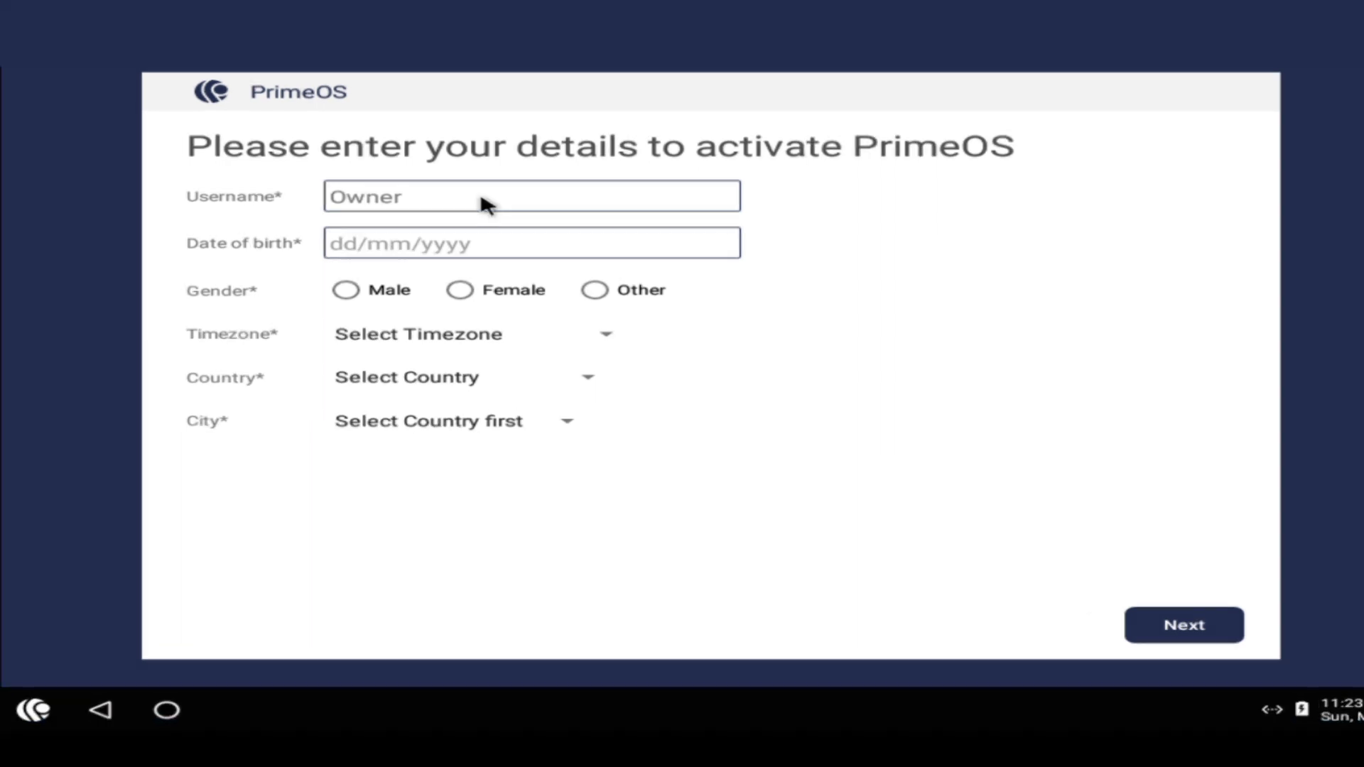
Enter a username, a date of birth and gender Male in the activation form.
{"action": "left_click", "coordinate": [457, 222]}
{"action": "type", "text": "prime"}
{"action": "left_click", "coordinate": [457, 262]}
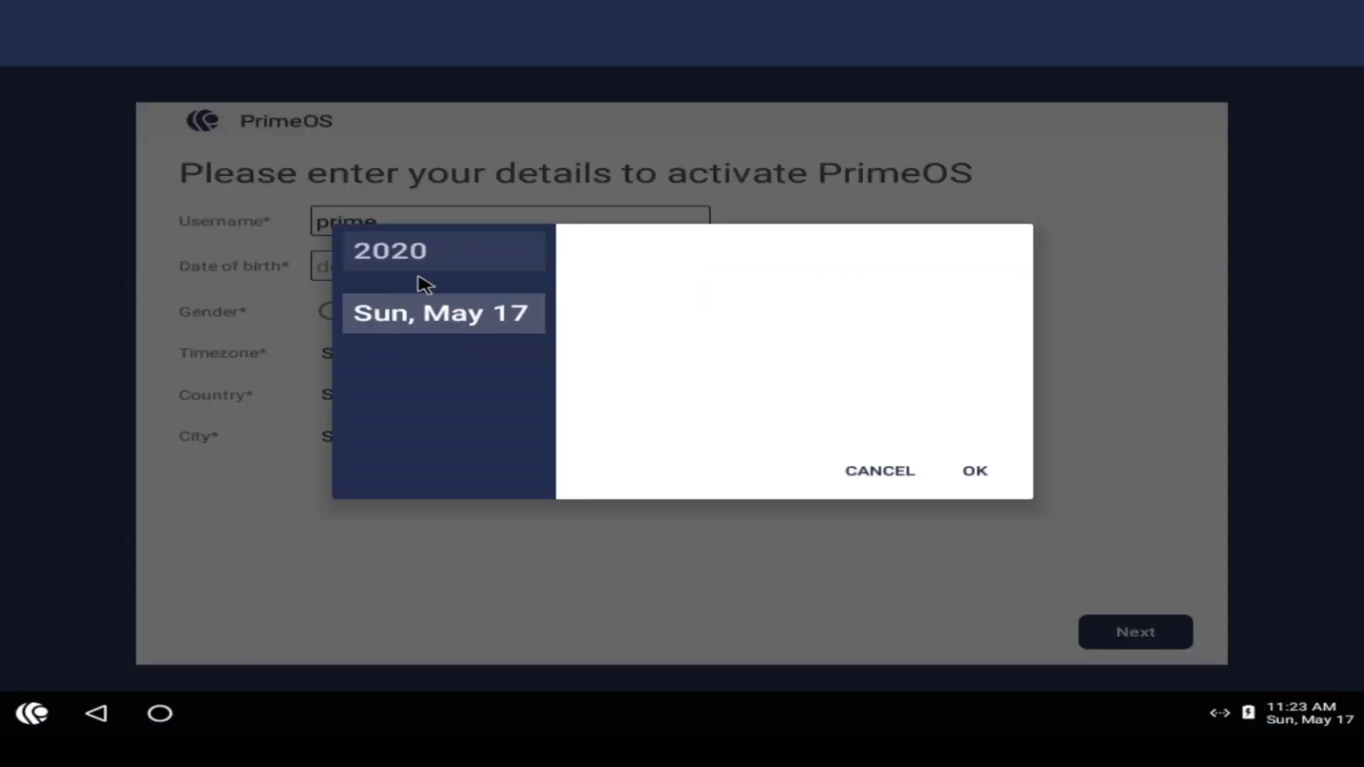
{"action": "left_click", "coordinate": [417, 271]}
{"action": "left_click", "coordinate": [974, 472]}
{"action": "left_click", "coordinate": [331, 310]}
Set timezone America/Santiago, country USA, city Cape Coral (FL), submit, and accept the licence.
{"action": "left_click", "coordinate": [430, 359]}
{"action": "scroll", "coordinate": [429, 478], "scroll_direction": "down", "scroll_amount": 10}
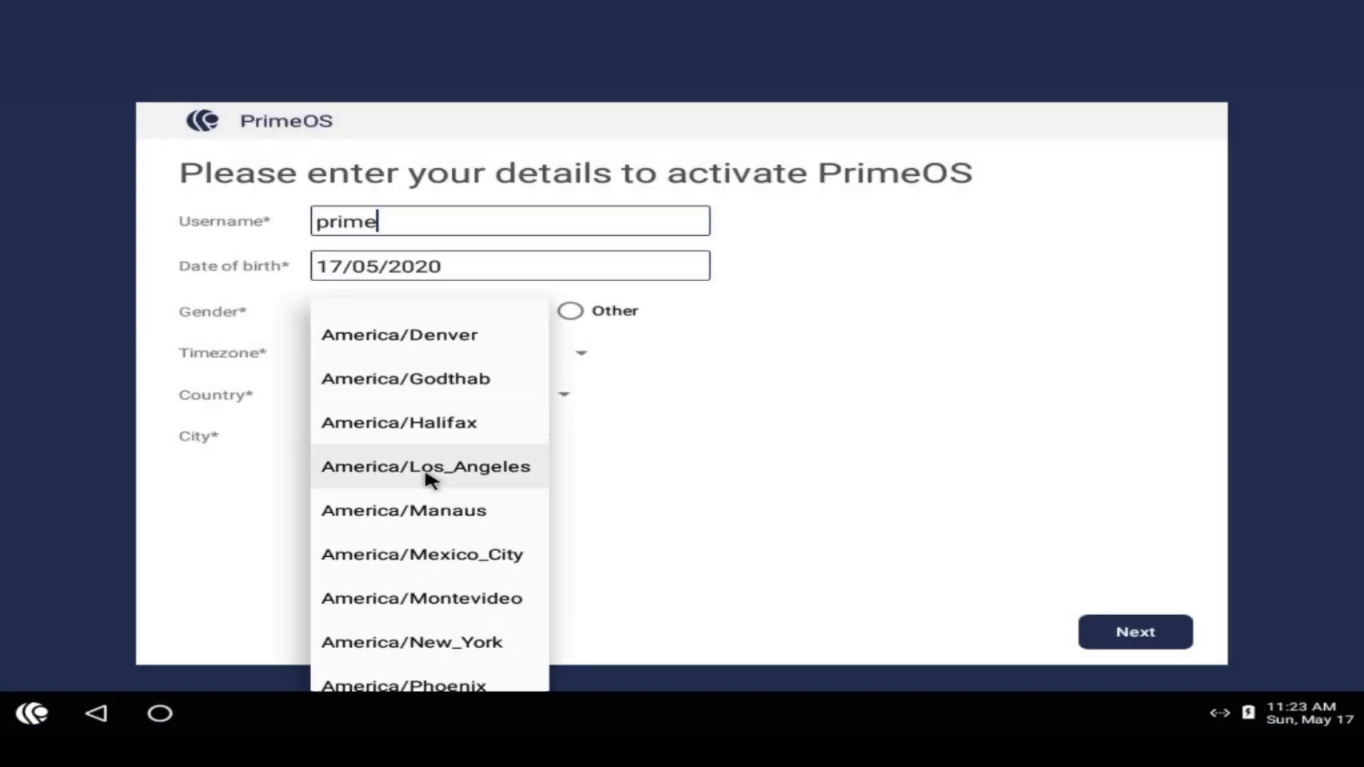
{"action": "scroll", "coordinate": [435, 542], "scroll_direction": "up", "scroll_amount": 2}
{"action": "left_click", "coordinate": [435, 543]}
{"action": "left_click", "coordinate": [450, 410]}
{"action": "scroll", "coordinate": [438, 467], "scroll_direction": "down", "scroll_amount": 20}
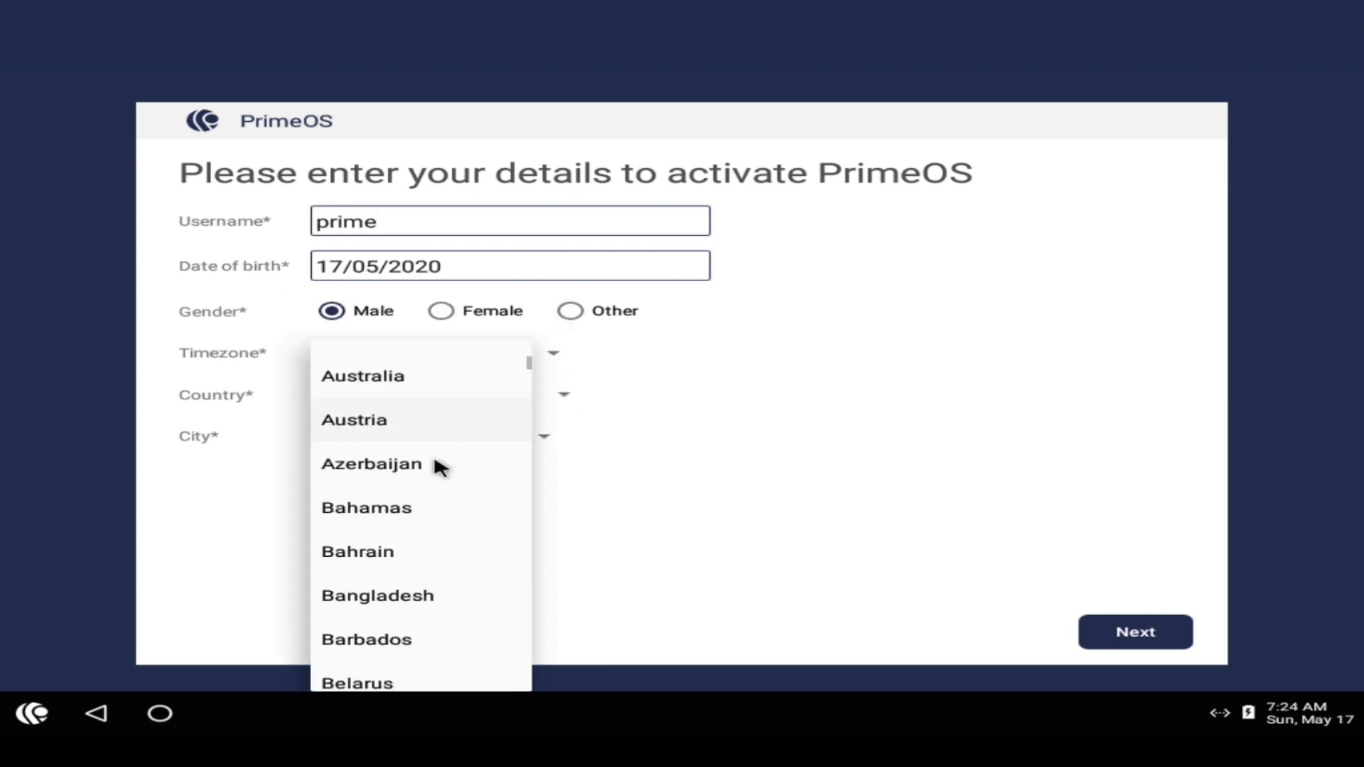
{"action": "left_click", "coordinate": [432, 398]}
{"action": "left_click", "coordinate": [444, 439]}
{"action": "scroll", "coordinate": [426, 498], "scroll_direction": "down", "scroll_amount": 10}
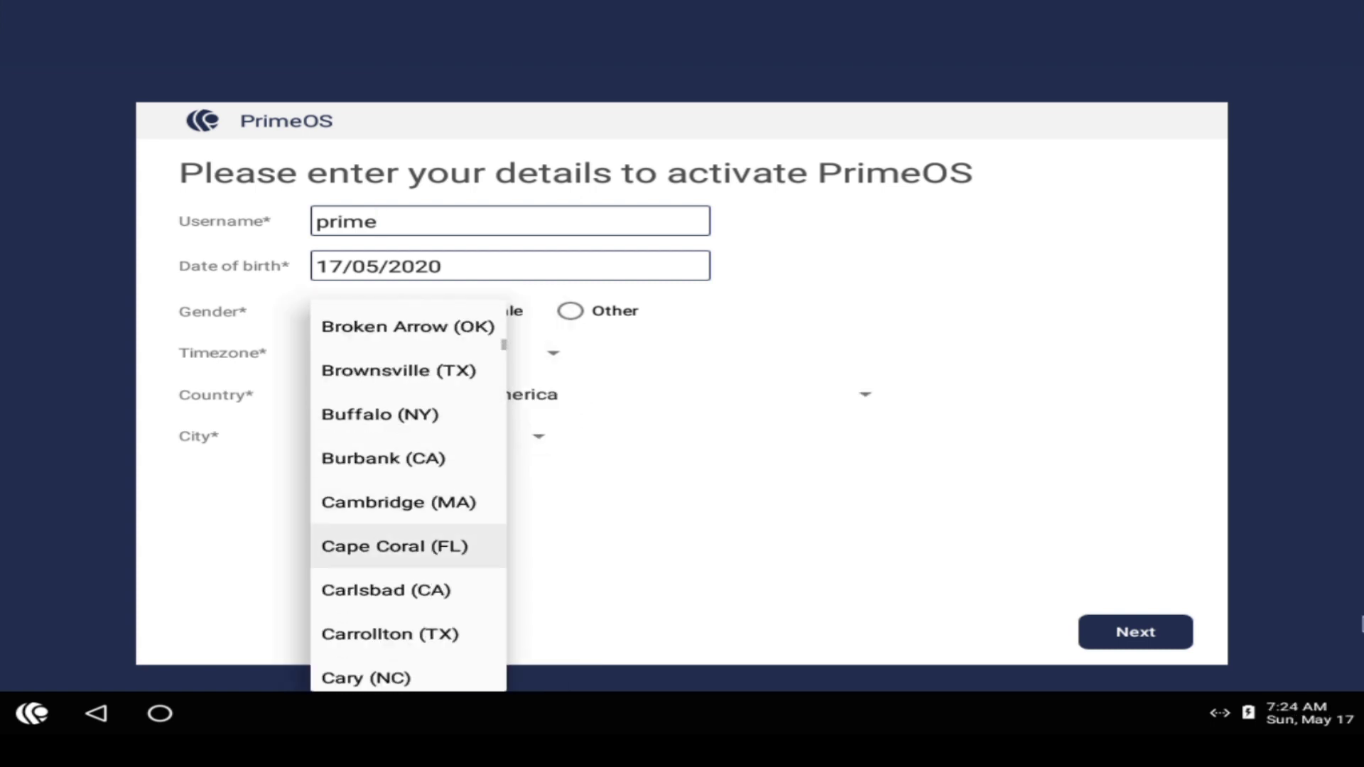
{"action": "left_click", "coordinate": [412, 548]}
{"action": "left_click", "coordinate": [1123, 648]}
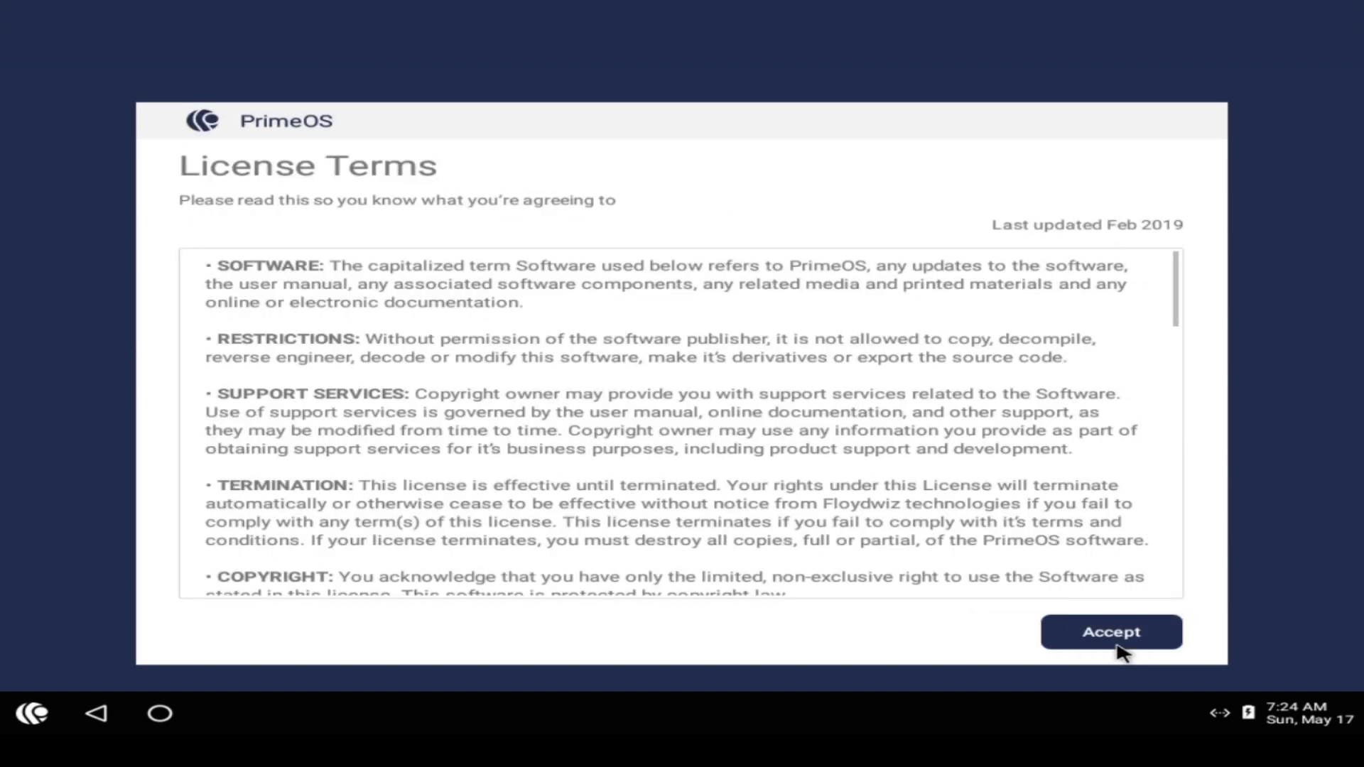
{"action": "left_click", "coordinate": [1121, 646]}
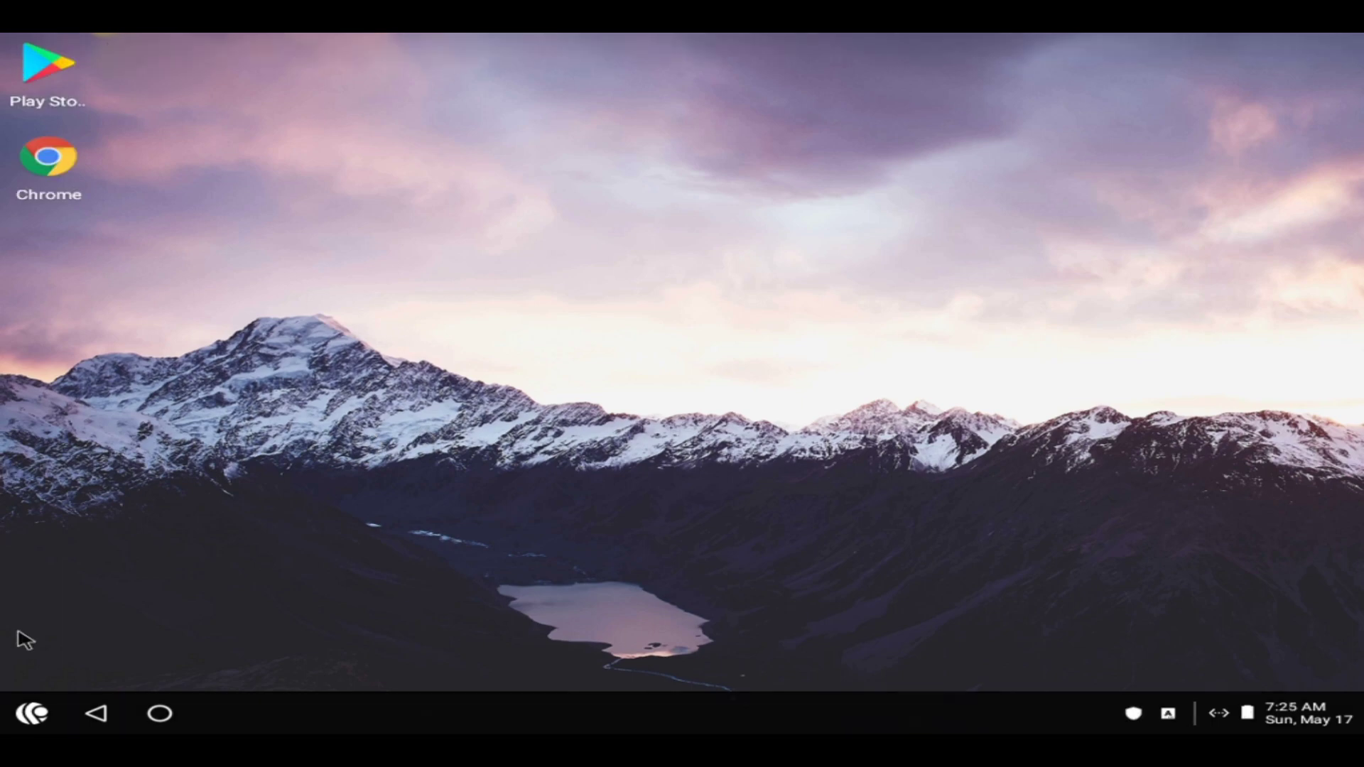
{"action": "key", "text": "super"}
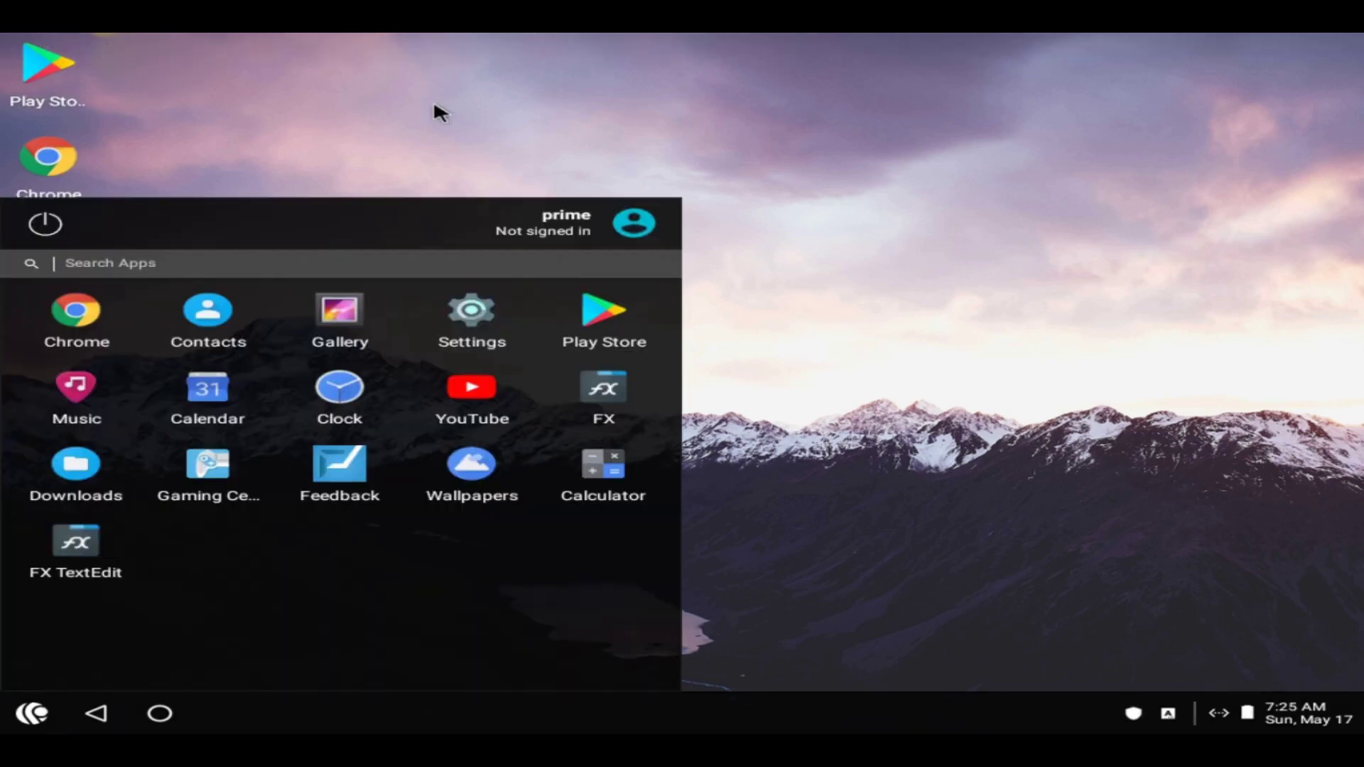
{"action": "left_click", "coordinate": [27, 709]}
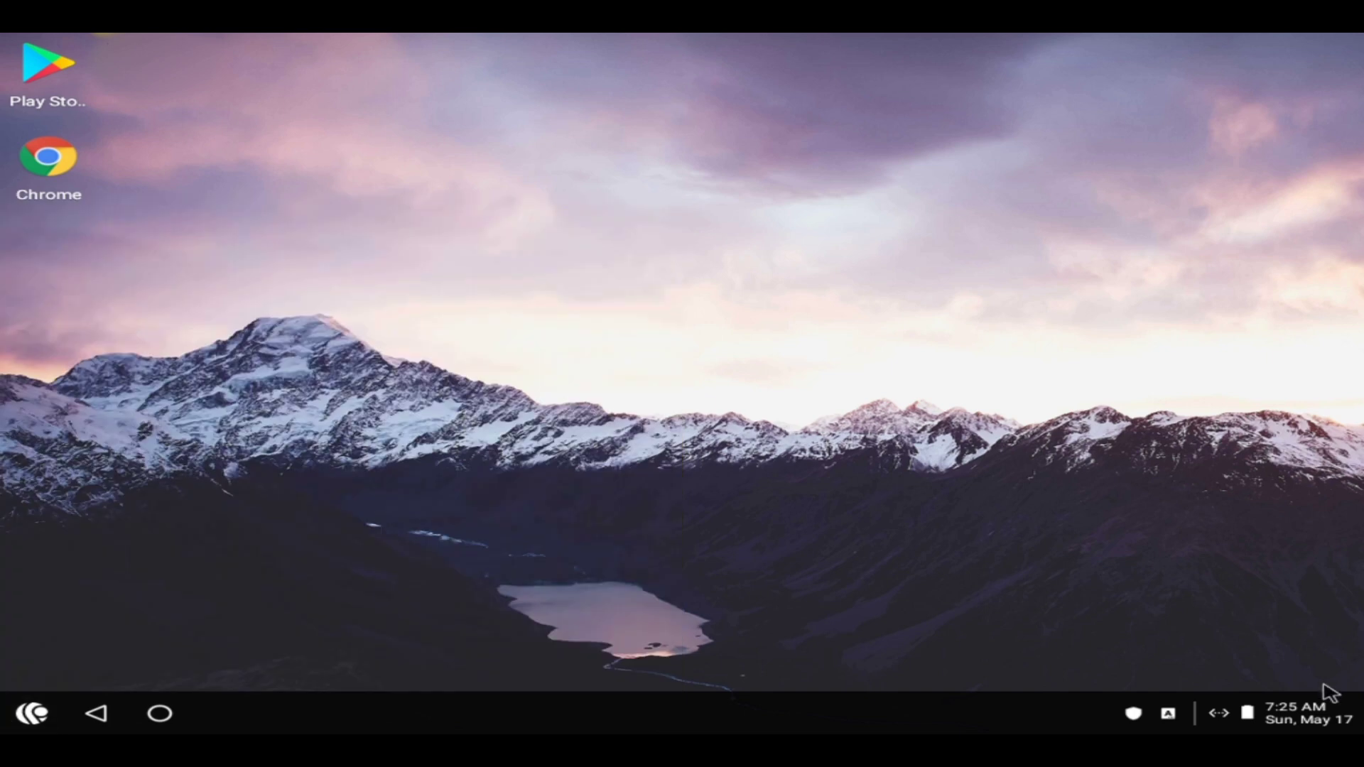
{"action": "left_click", "coordinate": [1323, 723]}
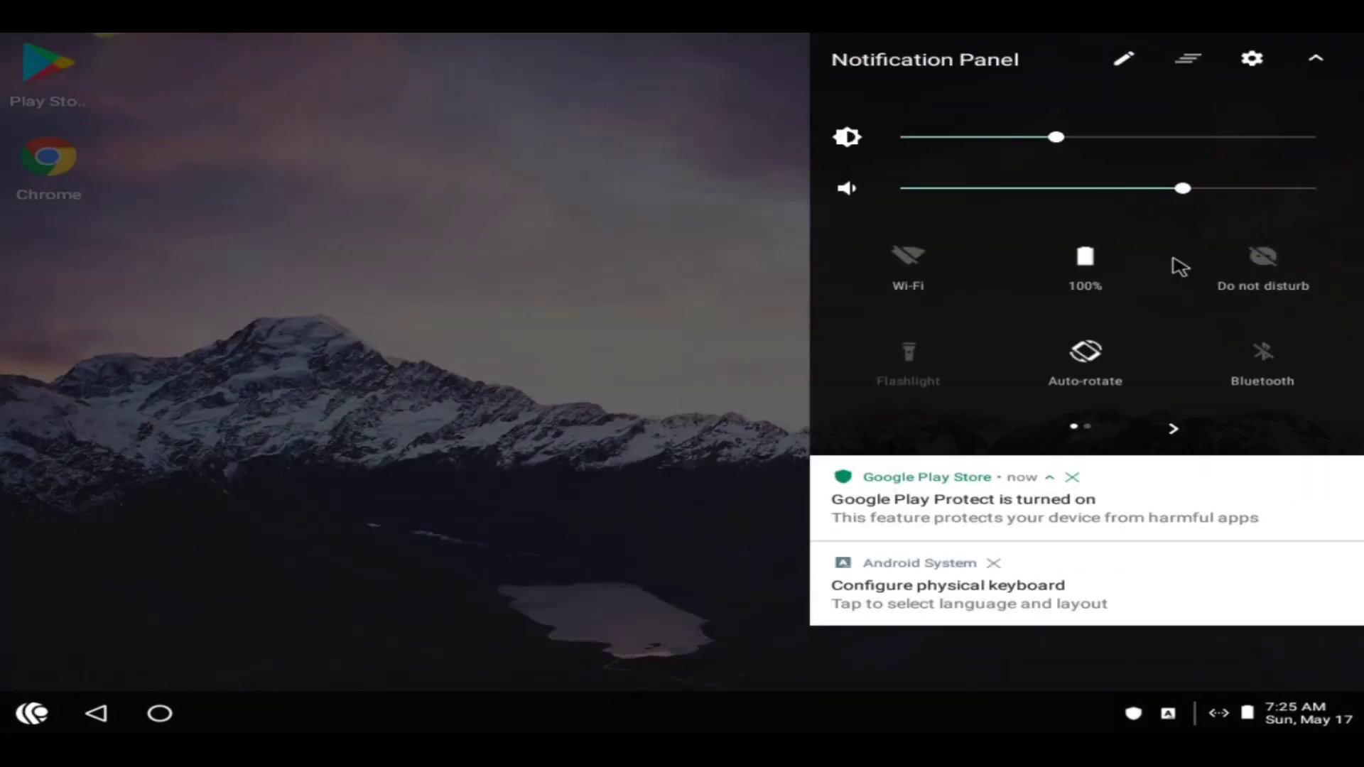
{"action": "left_click", "coordinate": [942, 302]}
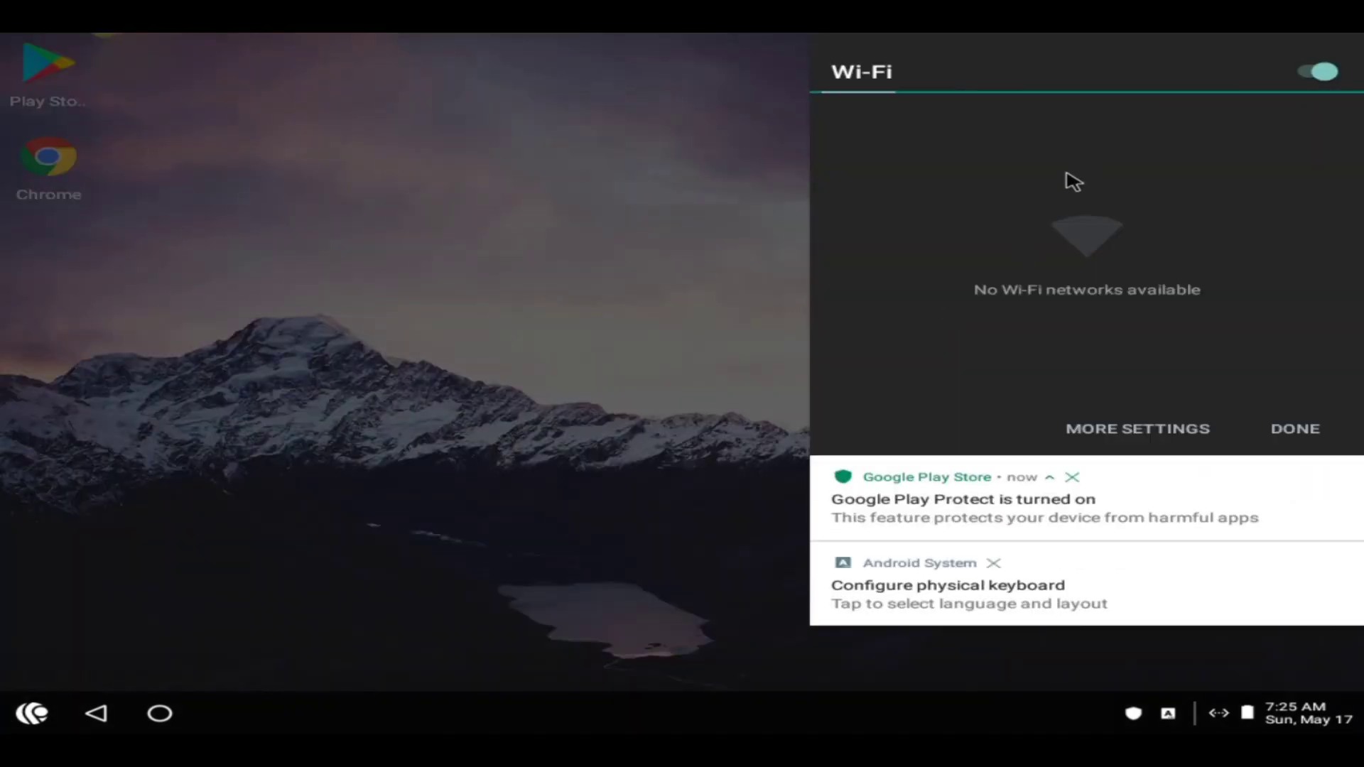
{"action": "left_click", "coordinate": [1295, 428]}
{"action": "left_click", "coordinate": [478, 384]}
{"action": "double_click", "coordinate": [41, 114]}
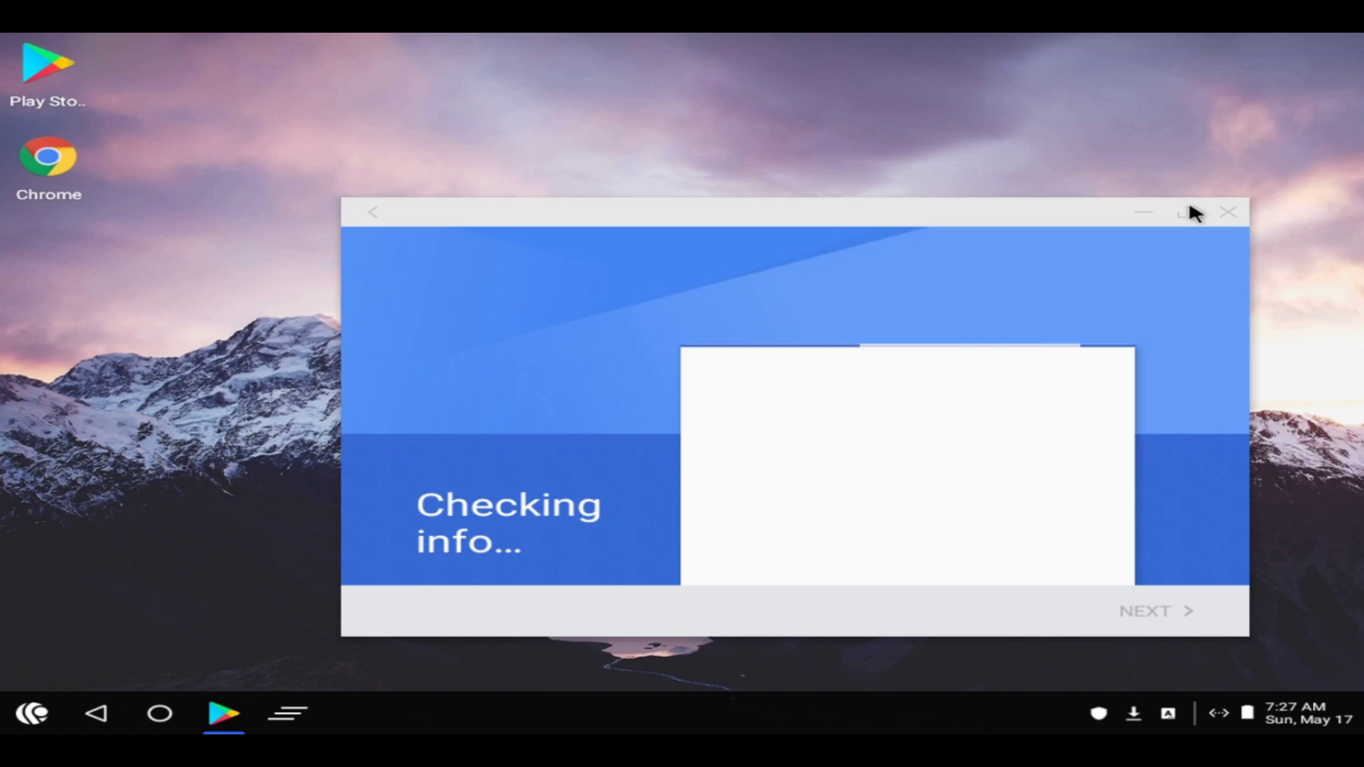
{"action": "left_click", "coordinate": [1192, 207]}
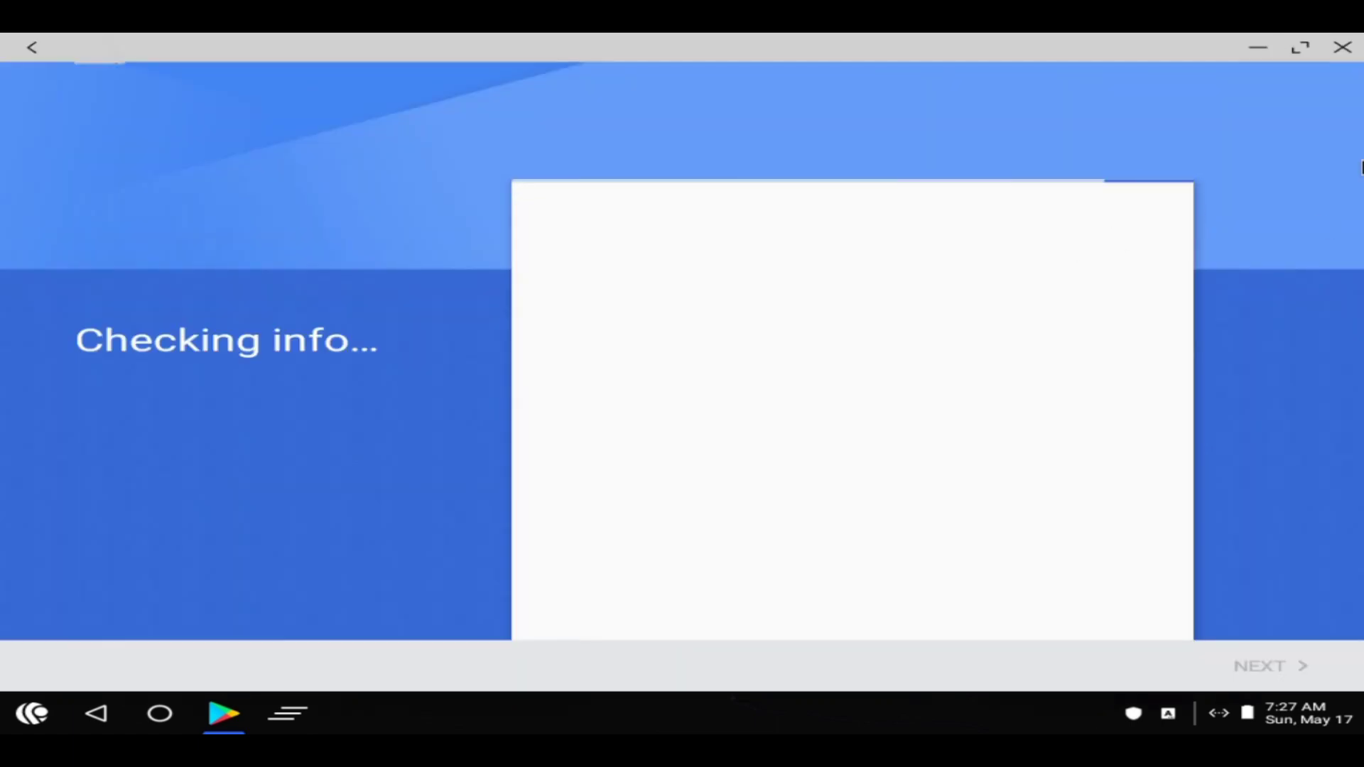
{"action": "left_click", "coordinate": [1343, 47]}
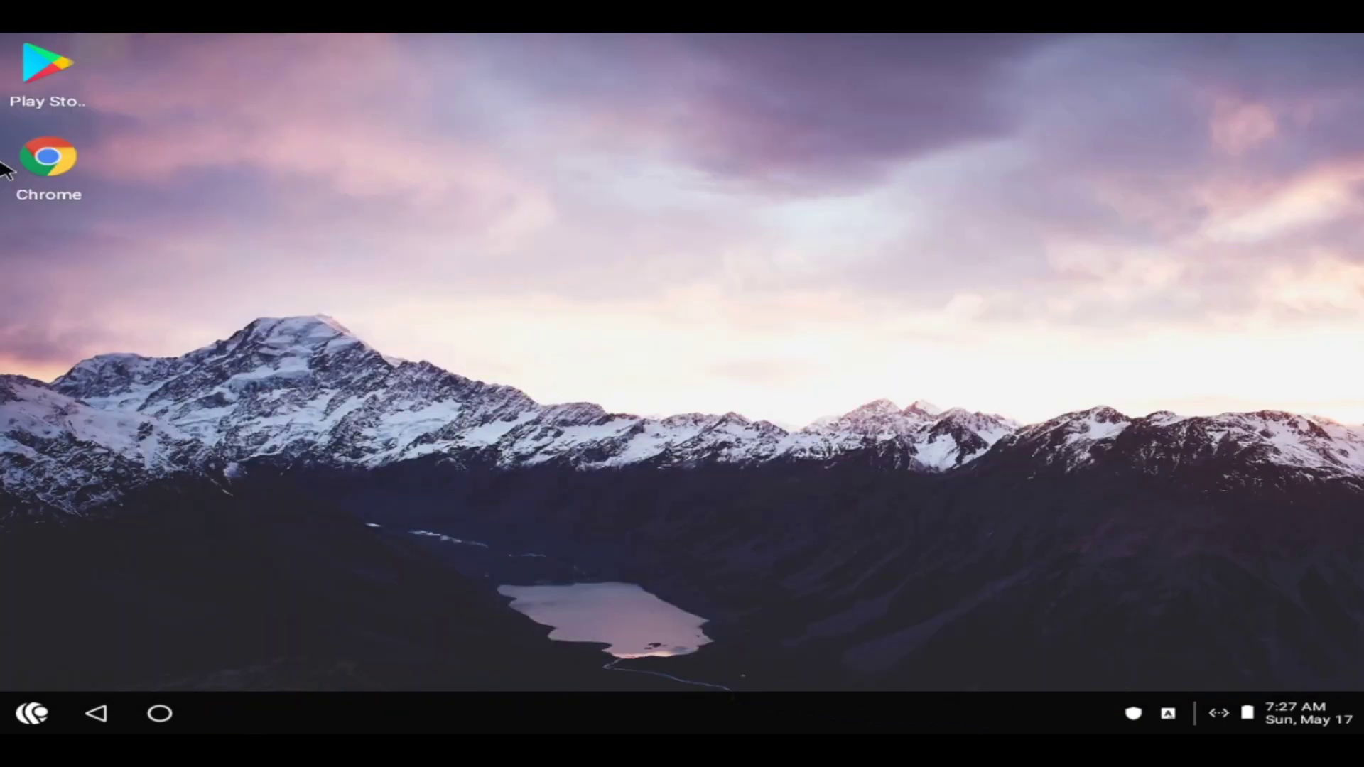
{"action": "left_click", "coordinate": [16, 713]}
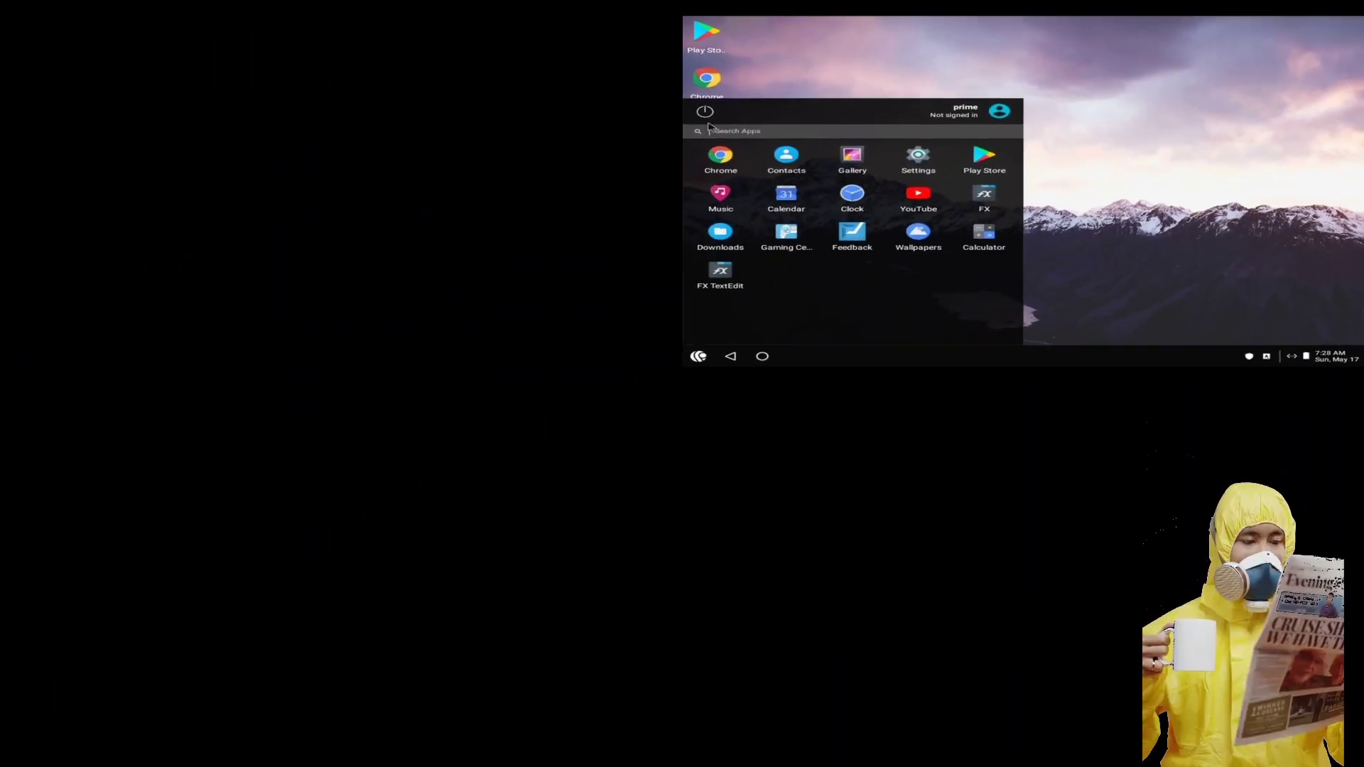
Dismiss the PrimeOS app drawer and choose Power off from the power options.
{"action": "left_click", "coordinate": [709, 122]}
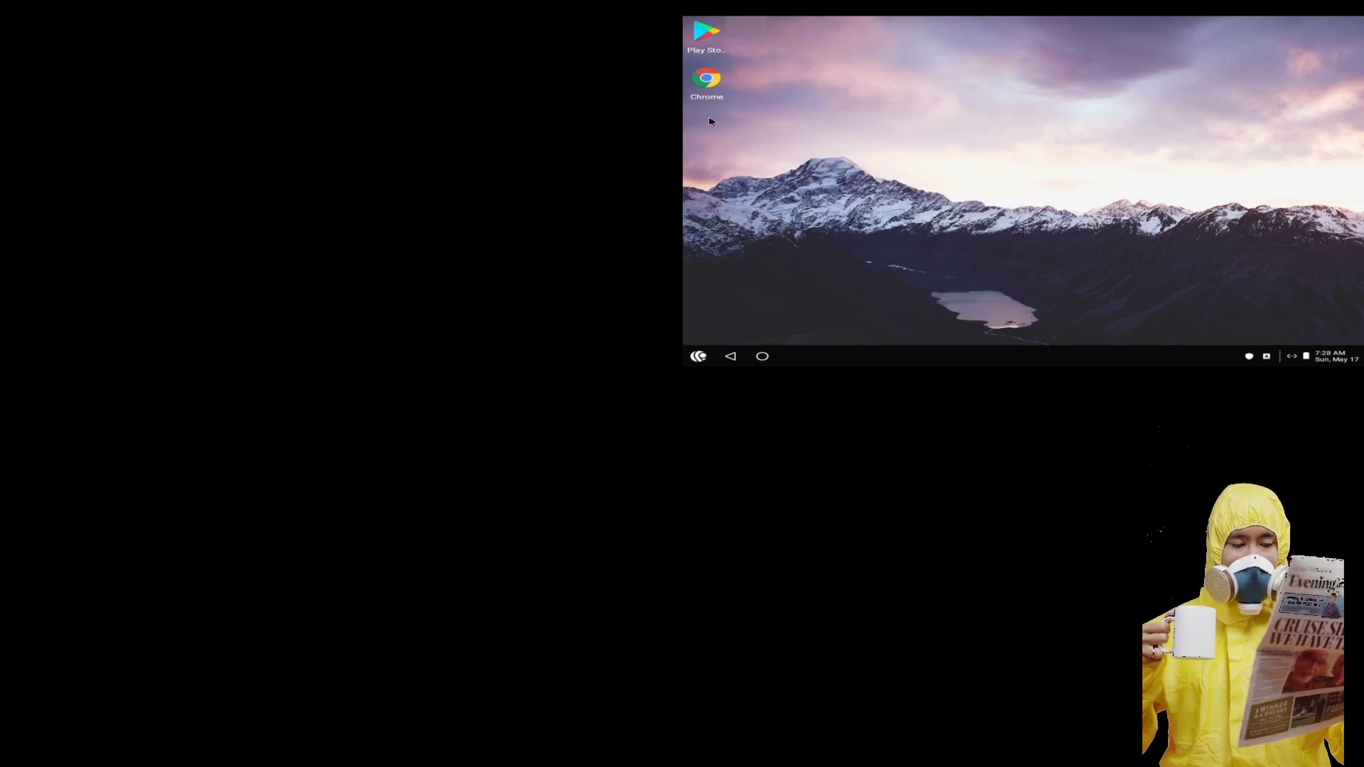
{"action": "key", "text": "XF86PowerOff"}
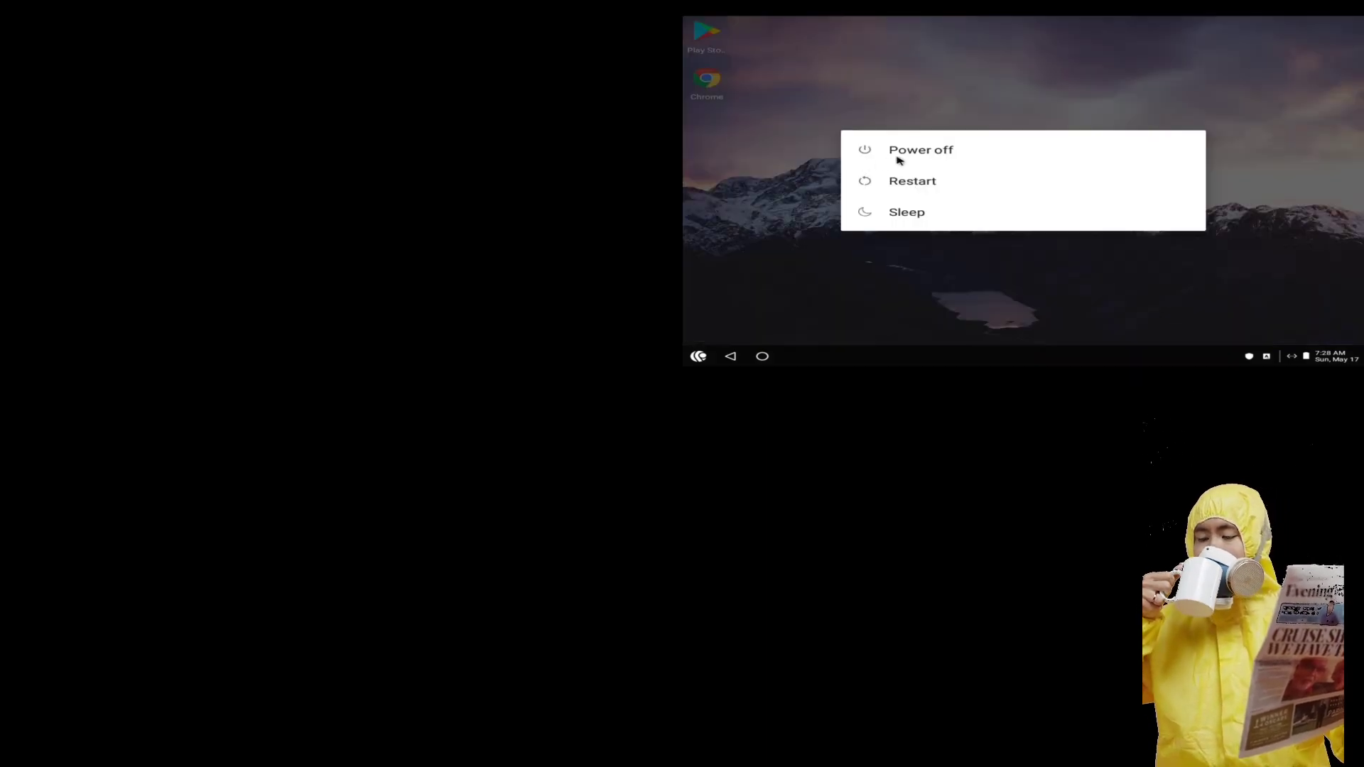
{"action": "left_click", "coordinate": [943, 150]}
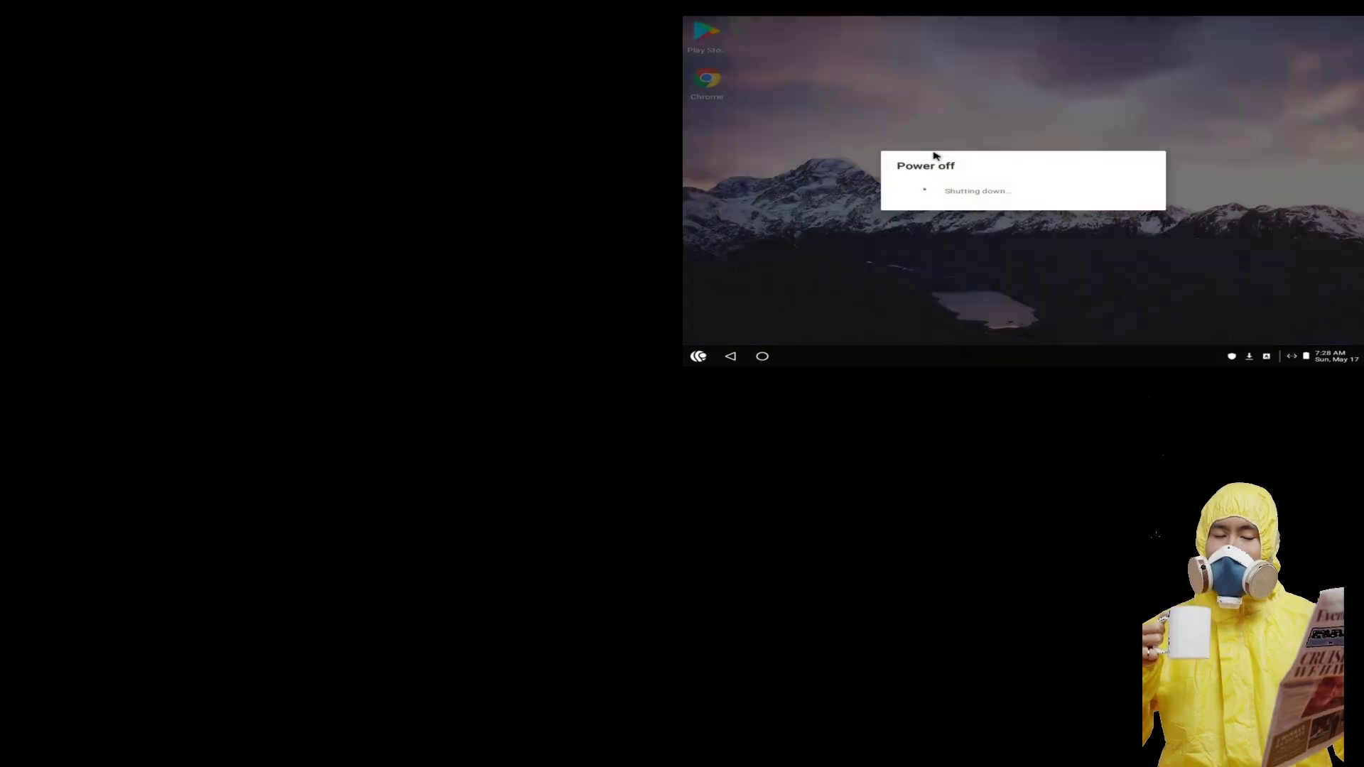